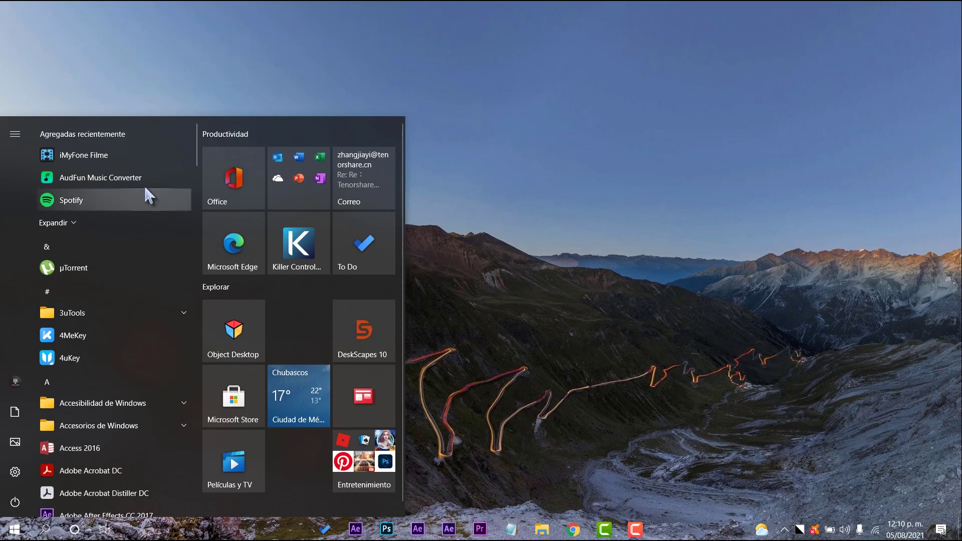
Launch iMyFone Filme, and open and close its full-screen recorder.
{"action": "left_click", "coordinate": [125, 155]}
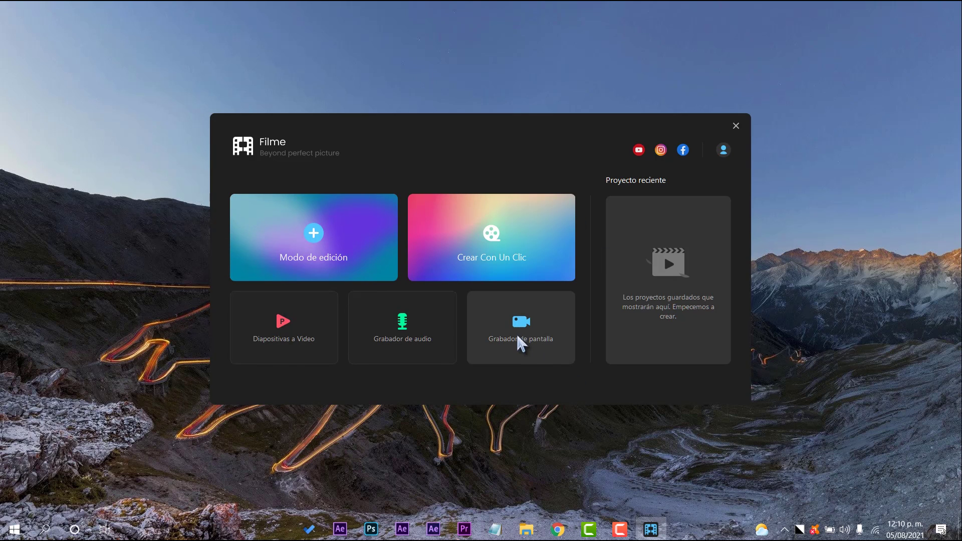
{"action": "left_click", "coordinate": [521, 345]}
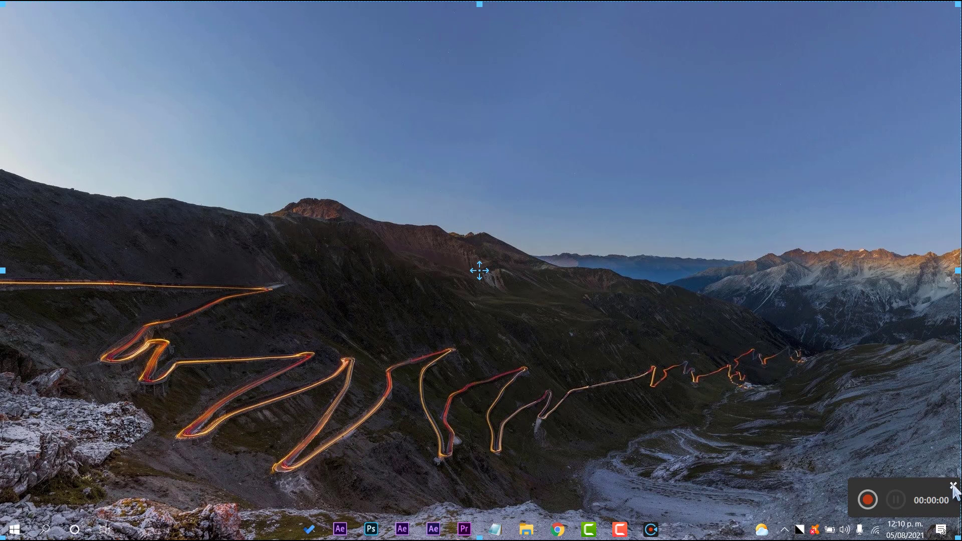
{"action": "left_click", "coordinate": [953, 486]}
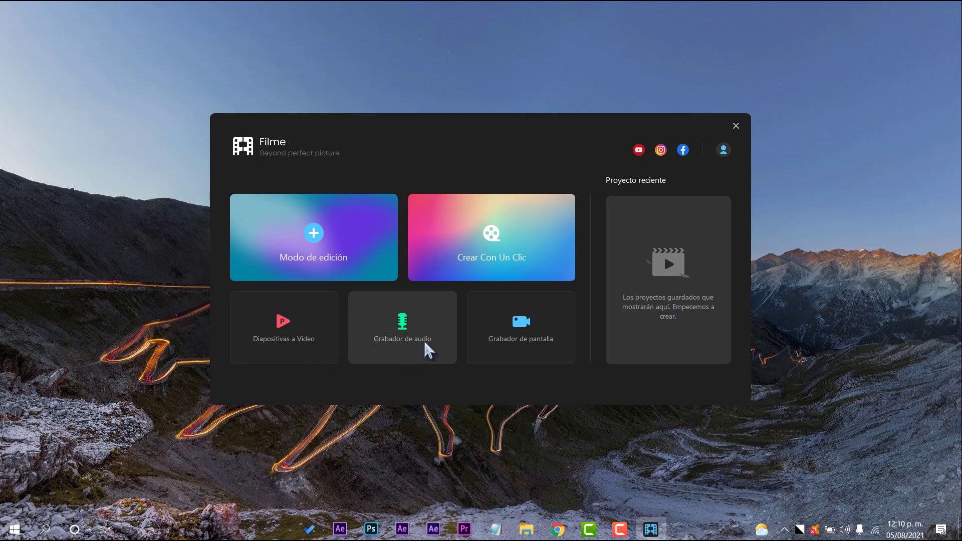
Try the Robot and Monstruo voice changers in the audio recorder and close it without recording.
{"action": "left_click", "coordinate": [430, 343]}
{"action": "left_click", "coordinate": [477, 295]}
{"action": "left_click", "coordinate": [468, 333]}
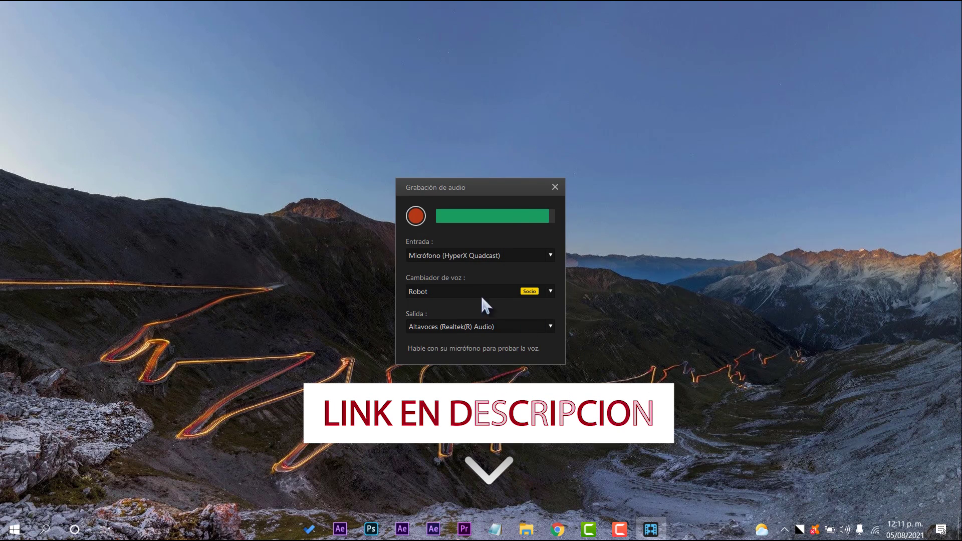
{"action": "left_click", "coordinate": [491, 288]}
{"action": "left_click", "coordinate": [477, 326]}
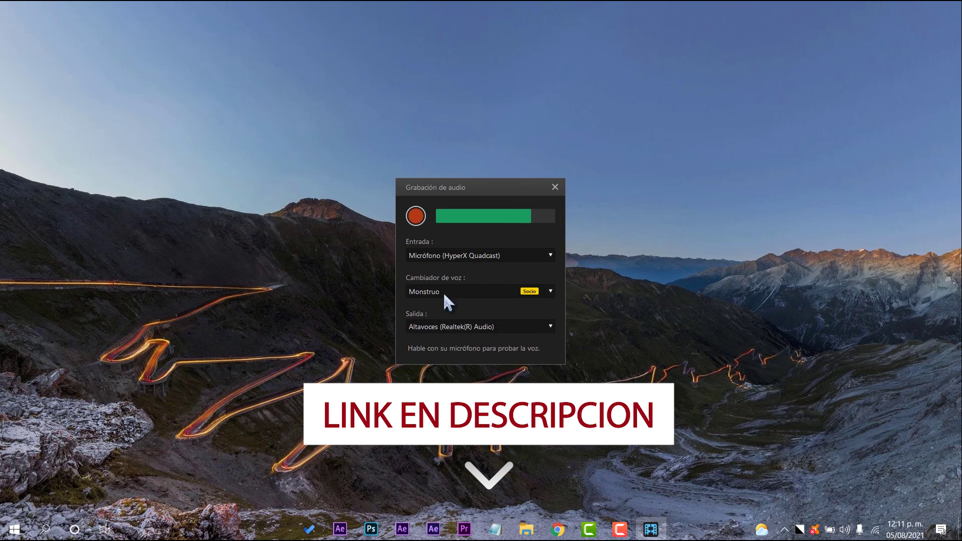
{"action": "left_click", "coordinate": [554, 187]}
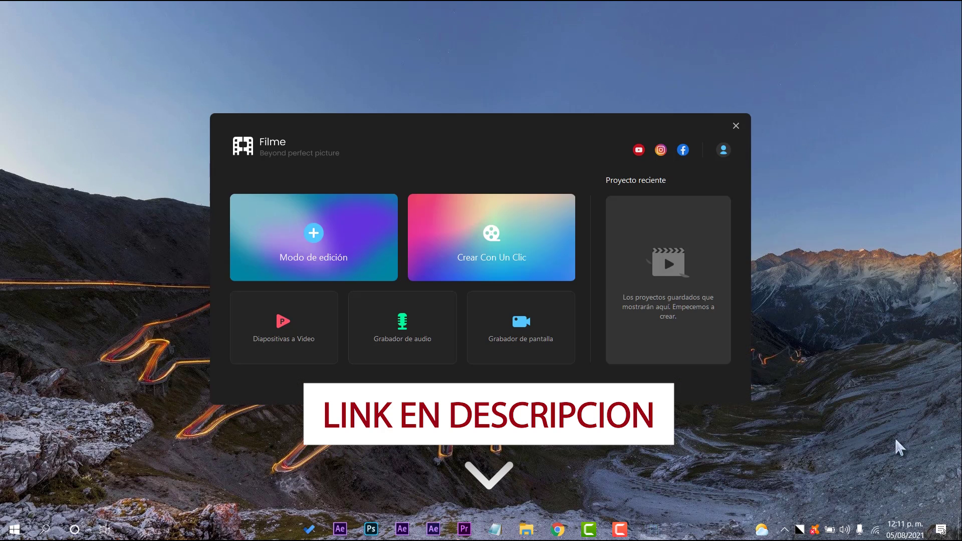
Look at the slides-to-video converter for PowerPoint files and close it.
{"action": "left_click", "coordinate": [275, 344]}
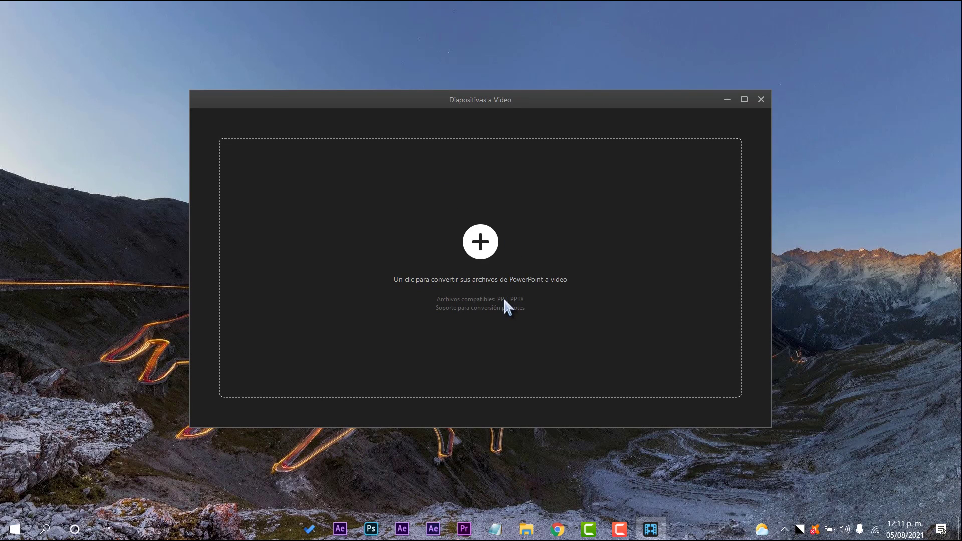
{"action": "left_click", "coordinate": [761, 99]}
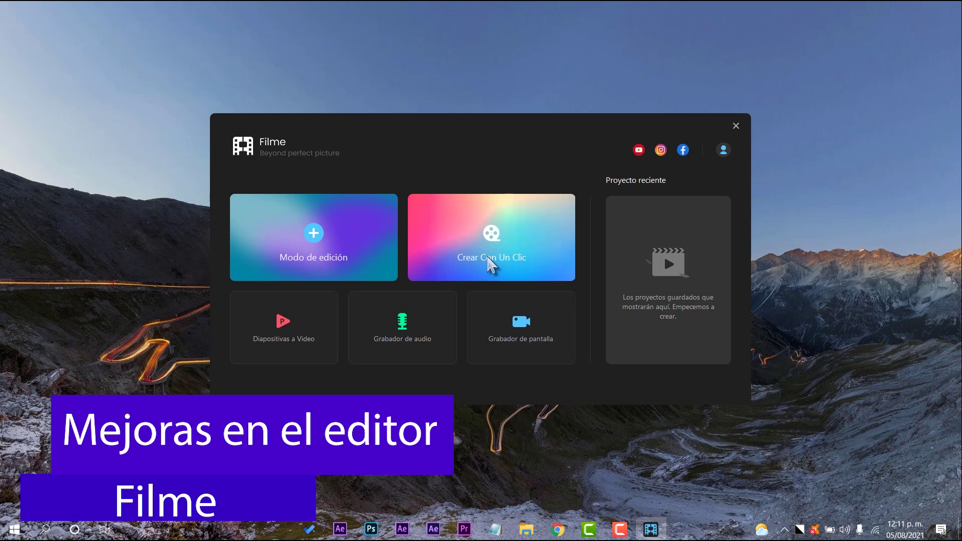
Start a one-click video and add the clips enamorada, gordo imprecionado and estresado from the Fondo Videos folder.
{"action": "left_click", "coordinate": [489, 260]}
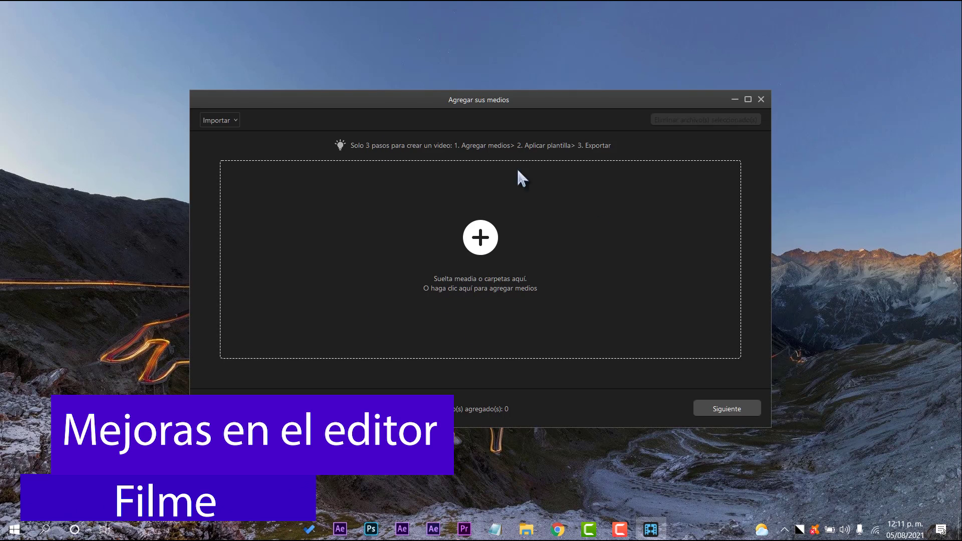
{"action": "left_click", "coordinate": [485, 240]}
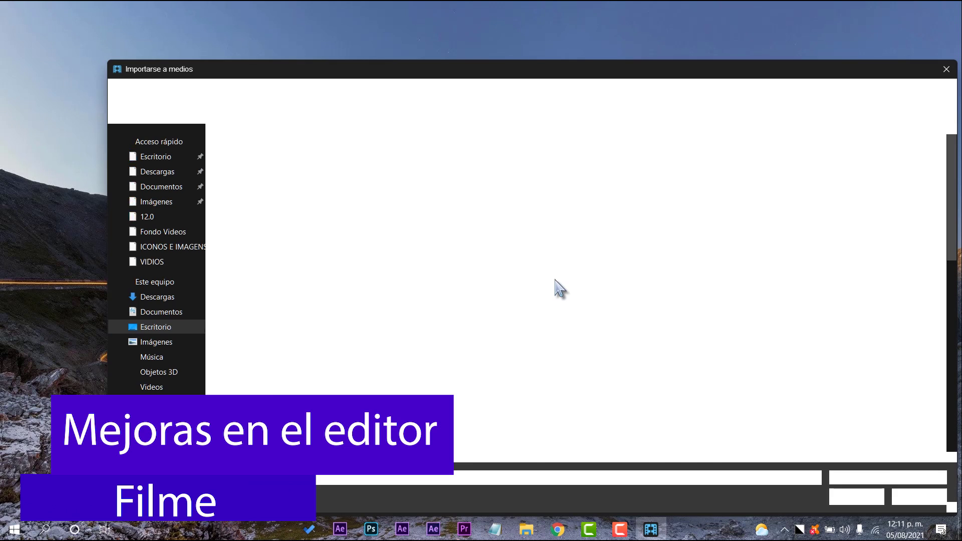
{"action": "double_click", "coordinate": [398, 324]}
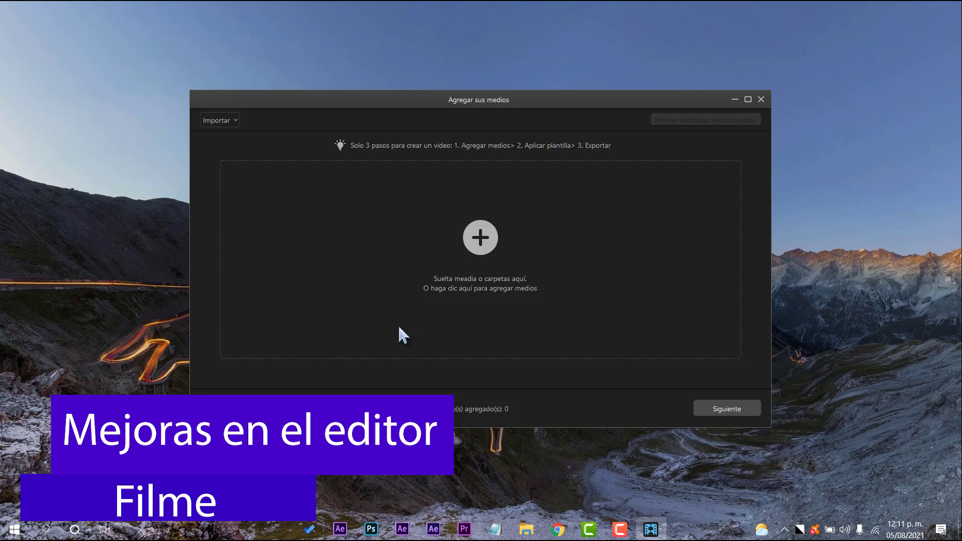
{"action": "left_click", "coordinate": [263, 172]}
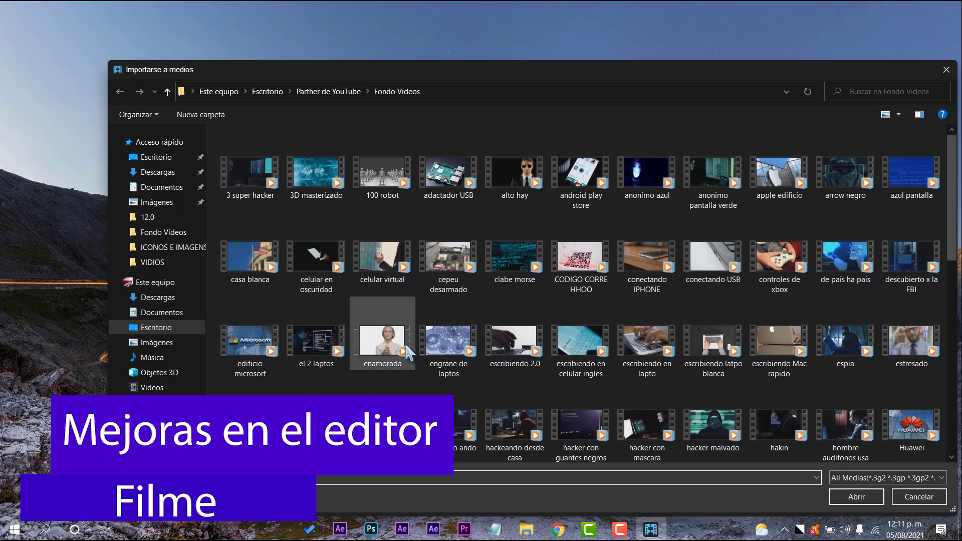
{"action": "double_click", "coordinate": [384, 381]}
{"action": "left_click", "coordinate": [253, 178]}
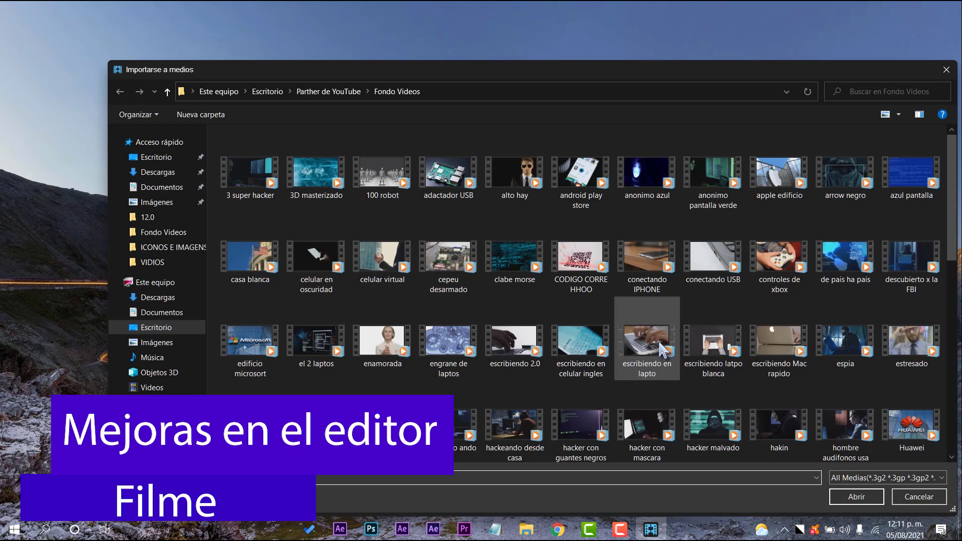
{"action": "double_click", "coordinate": [909, 346]}
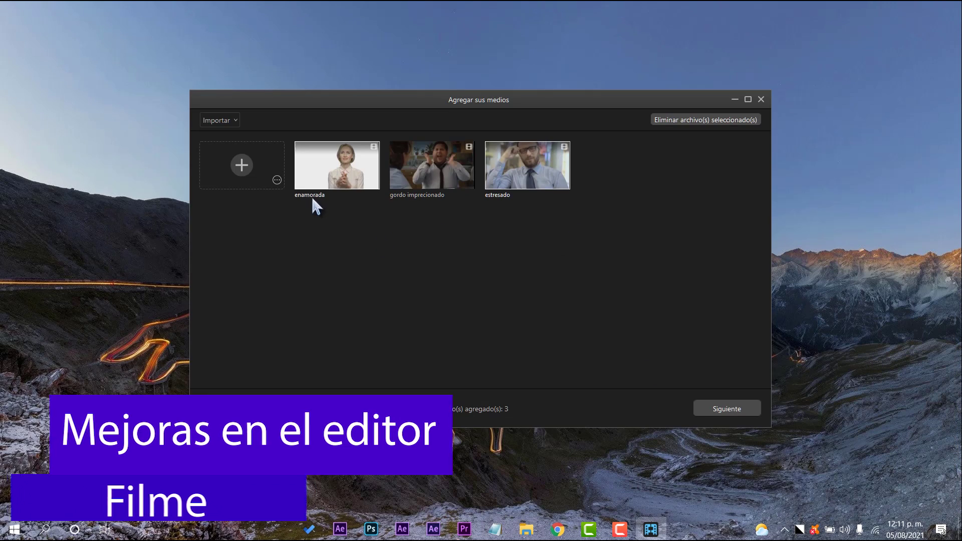
Add the mujer comprando tarejta cred... and casa blanca clips to the one-click video's media.
{"action": "left_click", "coordinate": [248, 165]}
{"action": "scroll", "coordinate": [646, 366], "scroll_direction": "down", "scroll_amount": 3}
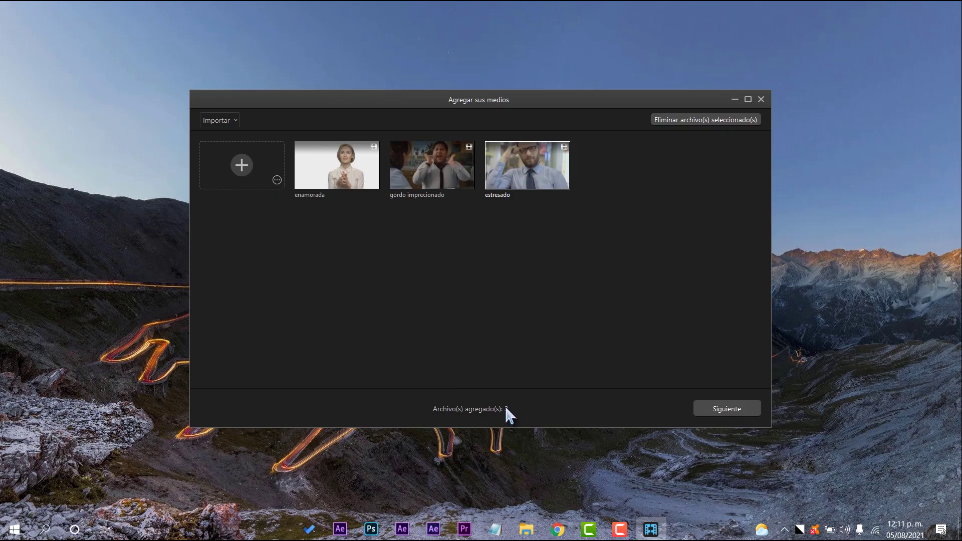
{"action": "double_click", "coordinate": [526, 446]}
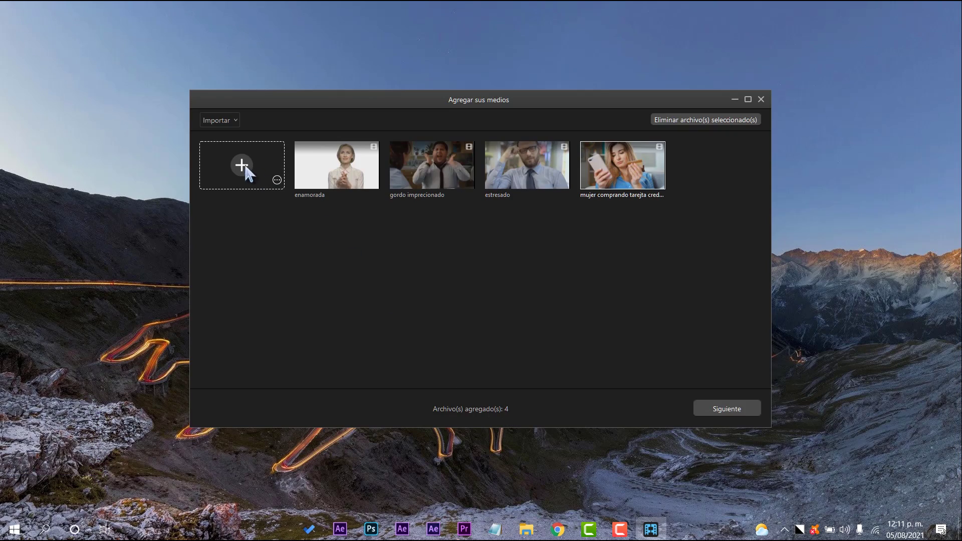
{"action": "left_click", "coordinate": [258, 171]}
{"action": "double_click", "coordinate": [314, 231]}
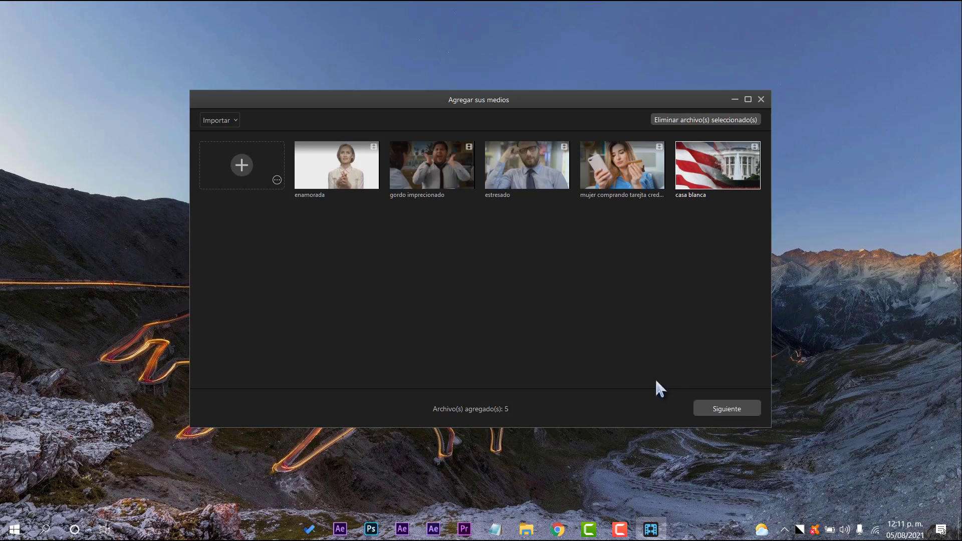
Continue to the template stage and preview the clips with the Eventos template.
{"action": "left_click", "coordinate": [718, 409]}
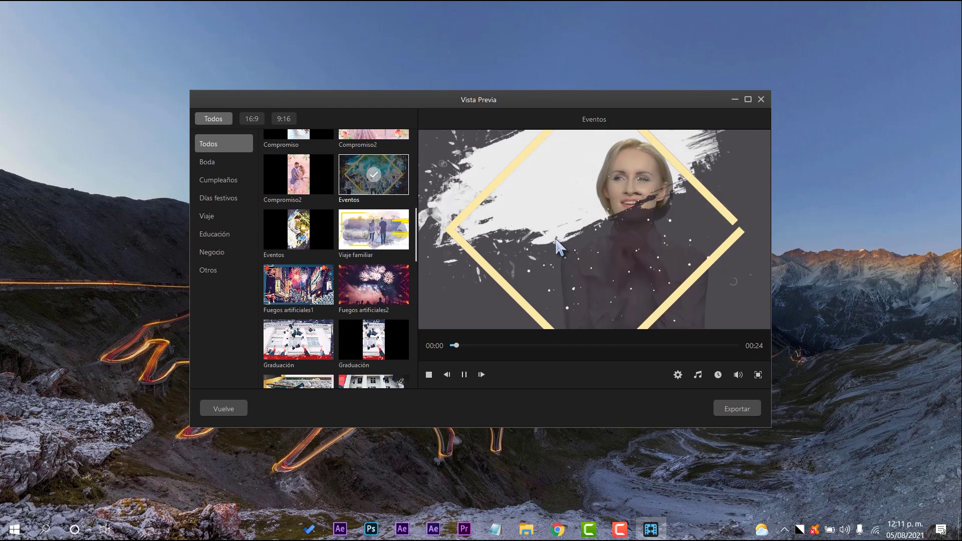
{"action": "left_click", "coordinate": [697, 375]}
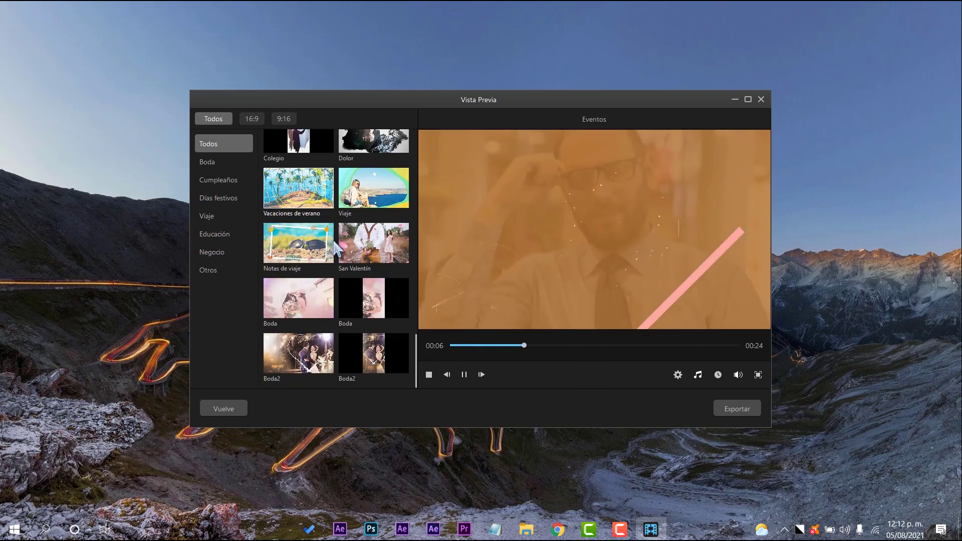
{"action": "scroll", "coordinate": [331, 281], "scroll_direction": "down", "scroll_amount": 5}
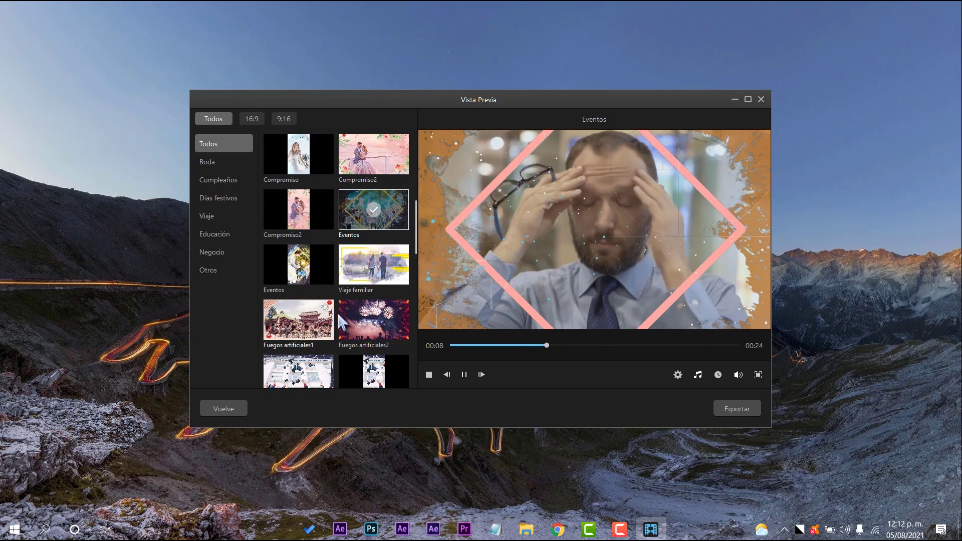
Try the Fuegos artificiales1, Cumpleaños and Navidad templates on the clips.
{"action": "left_click", "coordinate": [303, 320]}
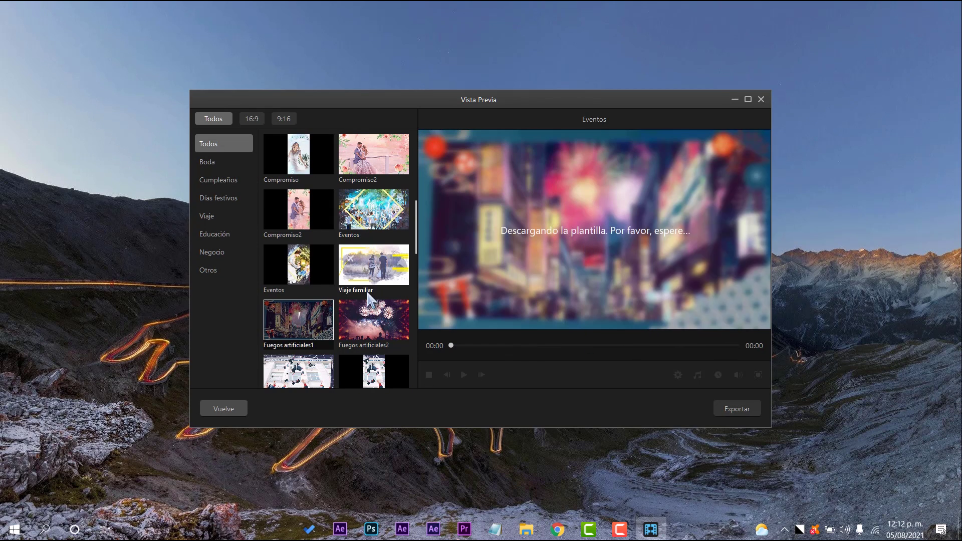
{"action": "scroll", "coordinate": [369, 295], "scroll_direction": "up", "scroll_amount": 5}
{"action": "left_click", "coordinate": [302, 209]}
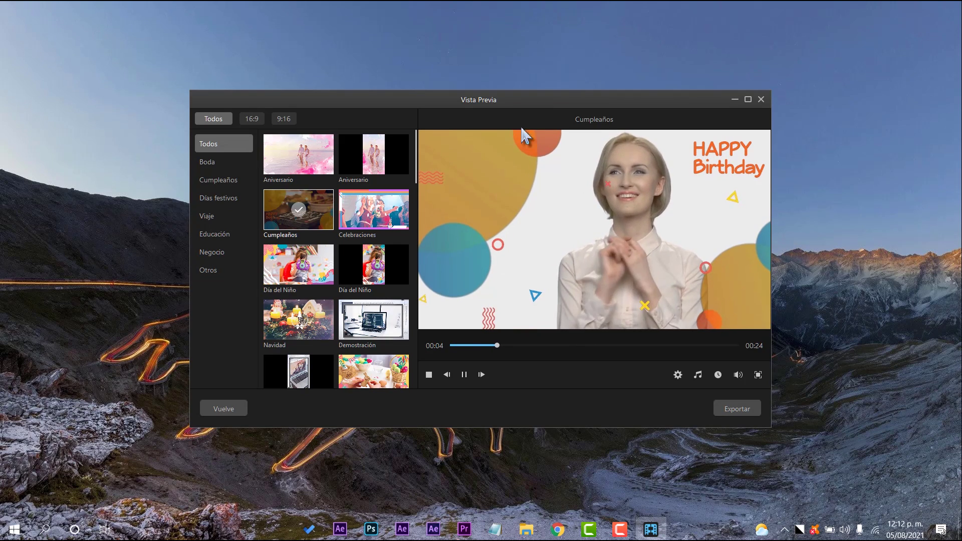
{"action": "left_click", "coordinate": [303, 316]}
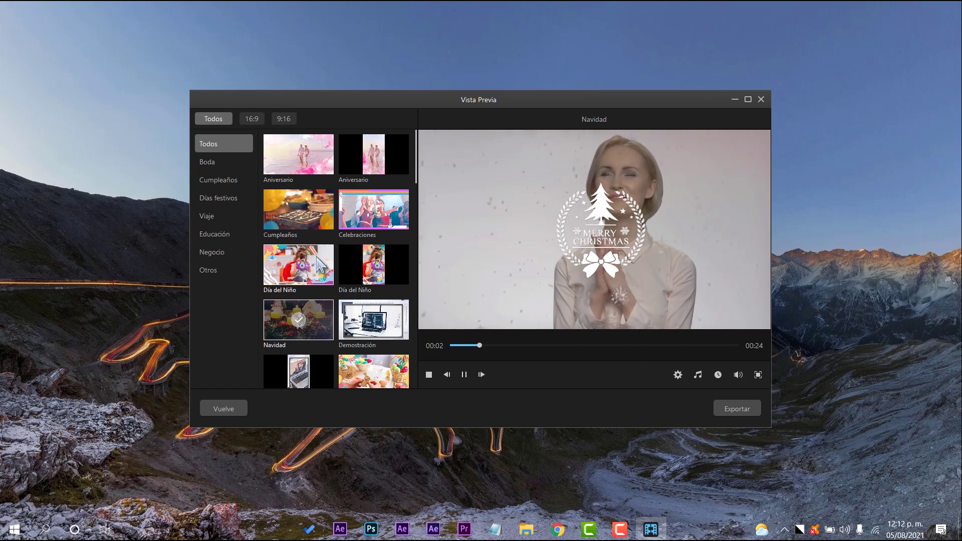
Compare the 16:9 and 9:16 template selections and return to showing all templates.
{"action": "scroll", "coordinate": [330, 300], "scroll_direction": "down", "scroll_amount": 5}
{"action": "left_click", "coordinate": [251, 118]}
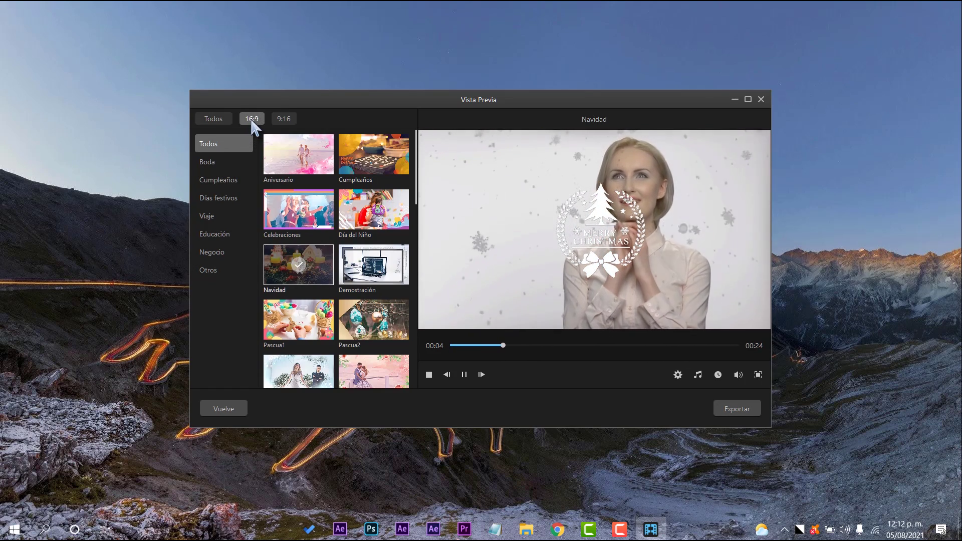
{"action": "left_click", "coordinate": [283, 121]}
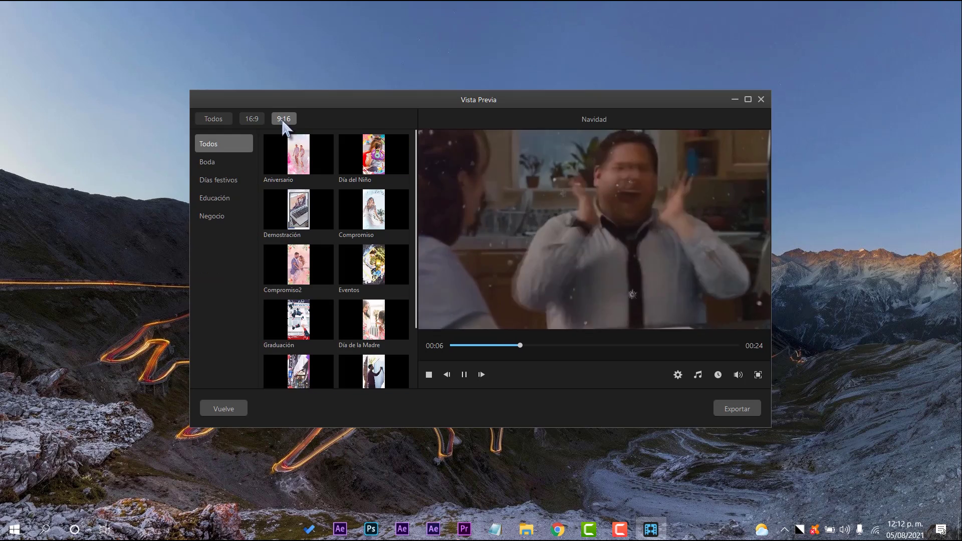
{"action": "left_click", "coordinate": [255, 119]}
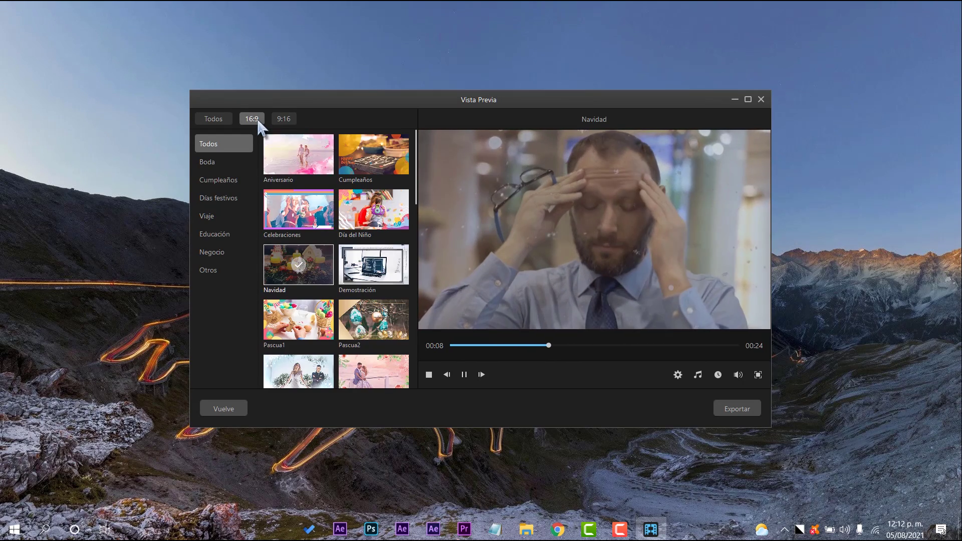
{"action": "left_click", "coordinate": [213, 119]}
Apply the Introducción template to the clips and export the video as Mi video1.mp4.
{"action": "scroll", "coordinate": [367, 254], "scroll_direction": "down", "scroll_amount": 5}
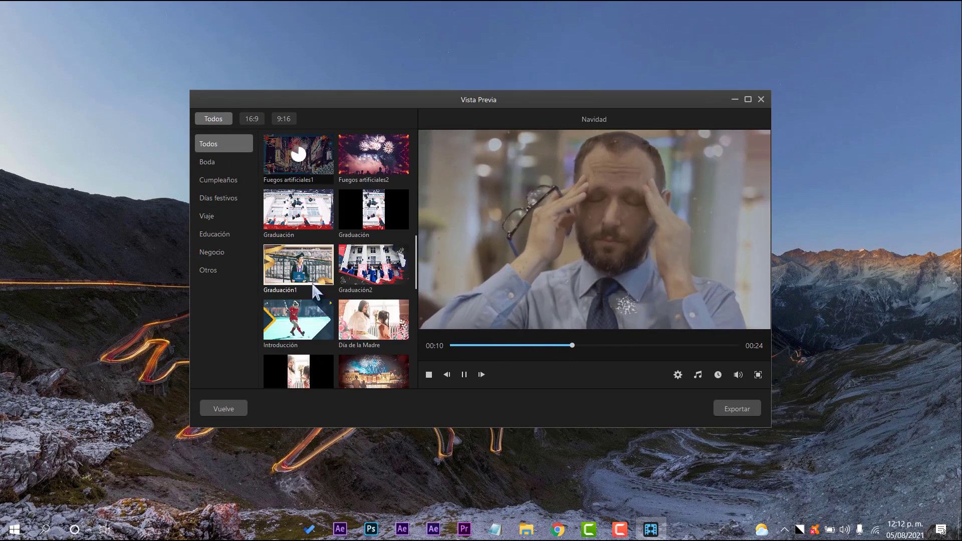
{"action": "left_click", "coordinate": [304, 321]}
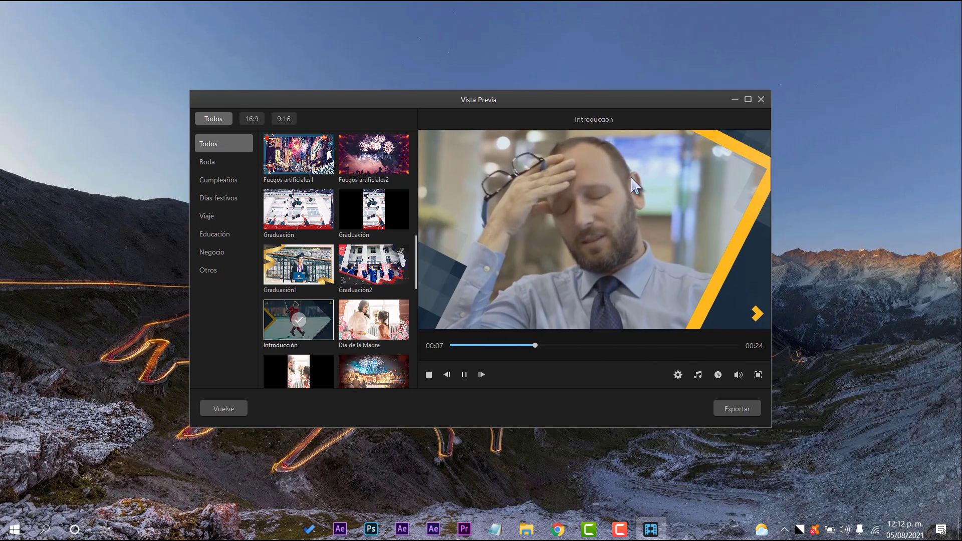
{"action": "left_click", "coordinate": [753, 405]}
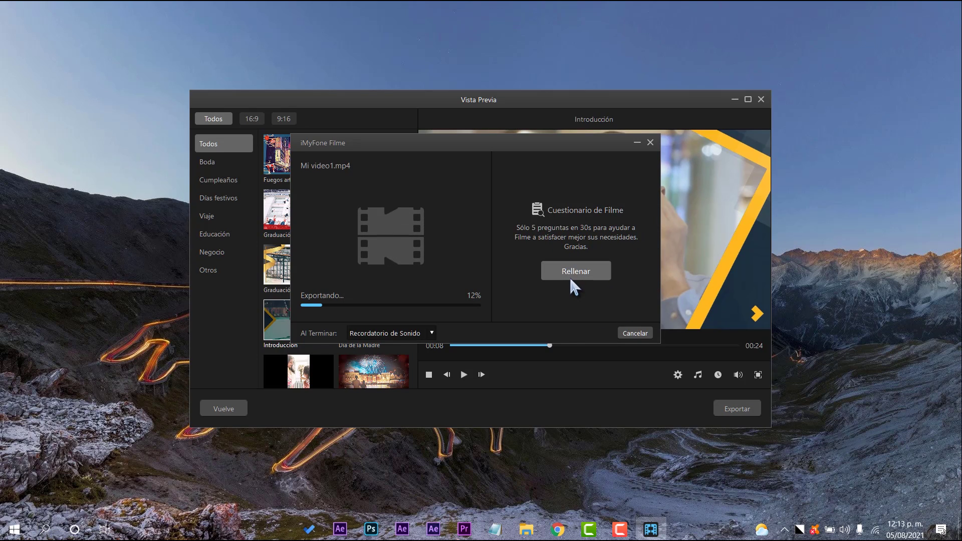
Open the Filme questionnaire in the export window and look through its five questions.
{"action": "left_click", "coordinate": [594, 270]}
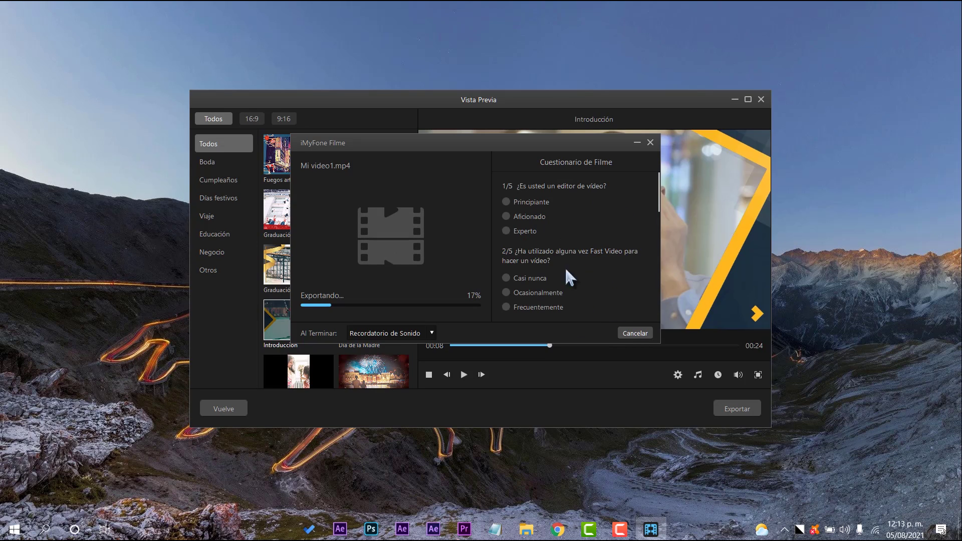
{"action": "scroll", "coordinate": [555, 251], "scroll_direction": "down", "scroll_amount": 10}
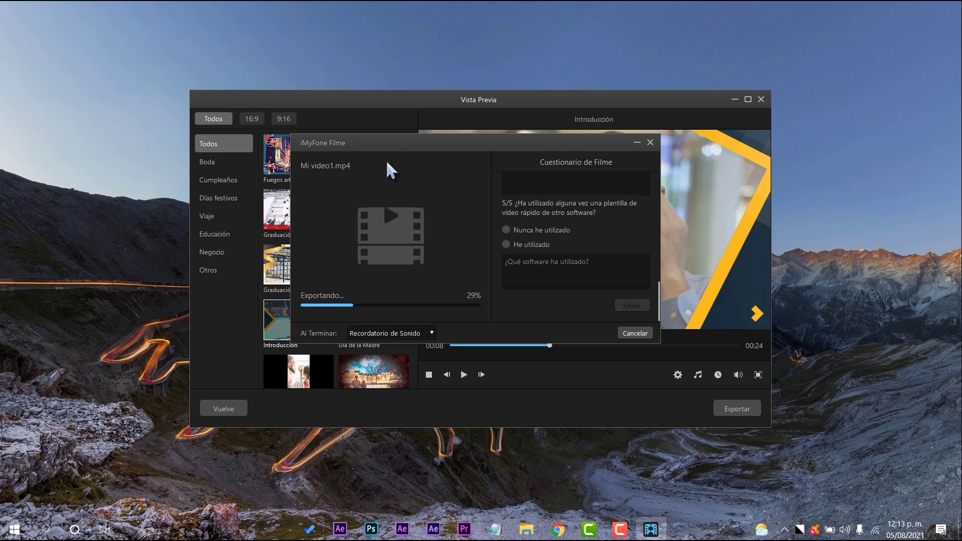
{"action": "left_click_drag", "start_coordinate": [383, 142], "coordinate": [395, 169]}
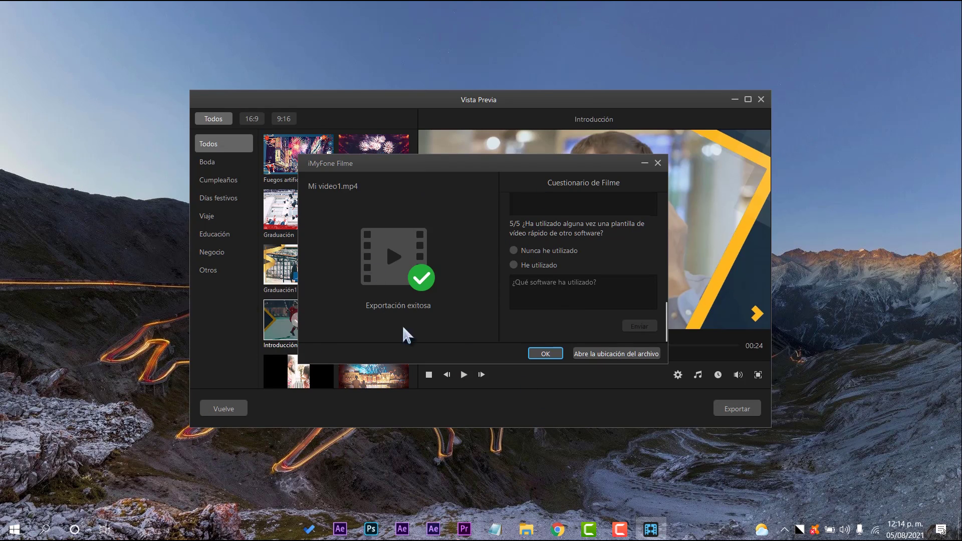
Open the exported file's location and play Mi video1, skipping ahead to check several clips.
{"action": "left_click", "coordinate": [624, 353]}
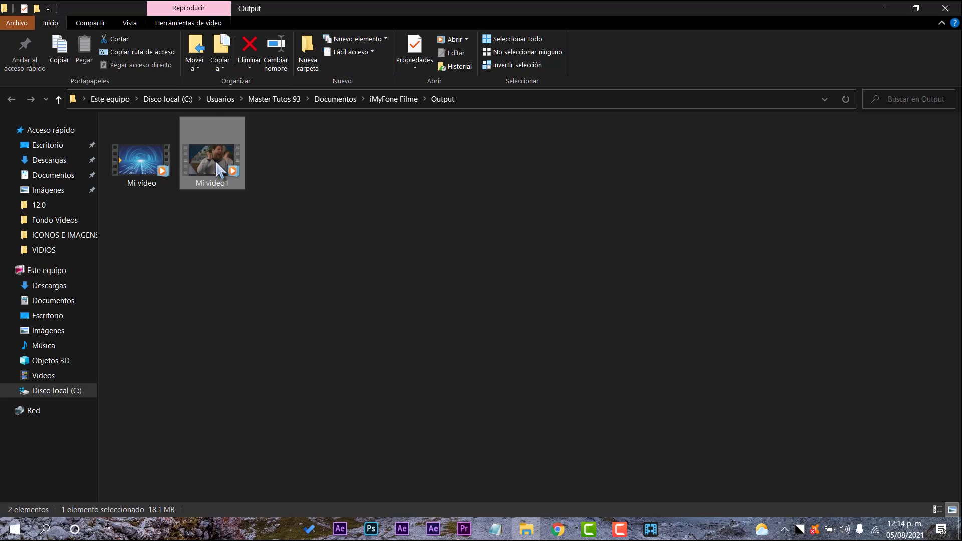
{"action": "double_click", "coordinate": [219, 170]}
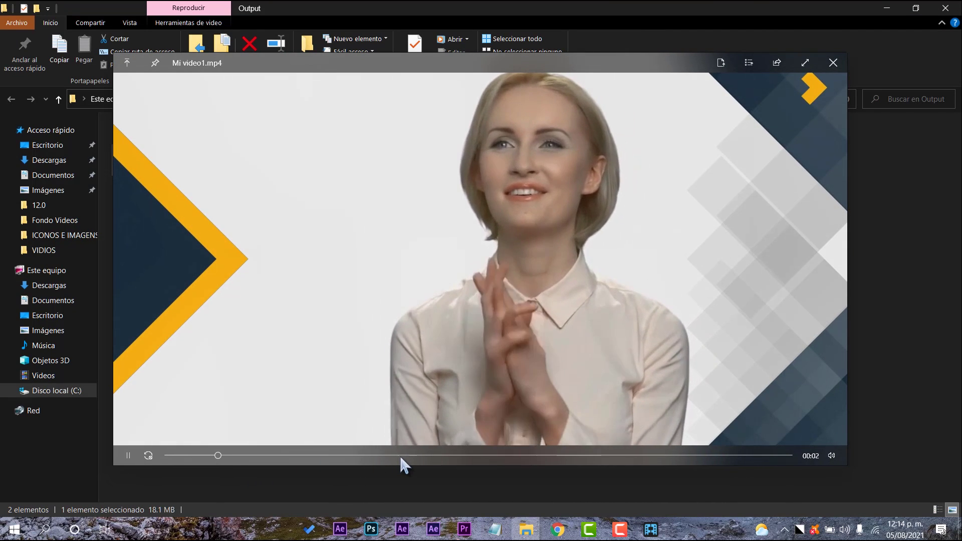
{"action": "left_click", "coordinate": [402, 455]}
{"action": "left_click", "coordinate": [479, 455]}
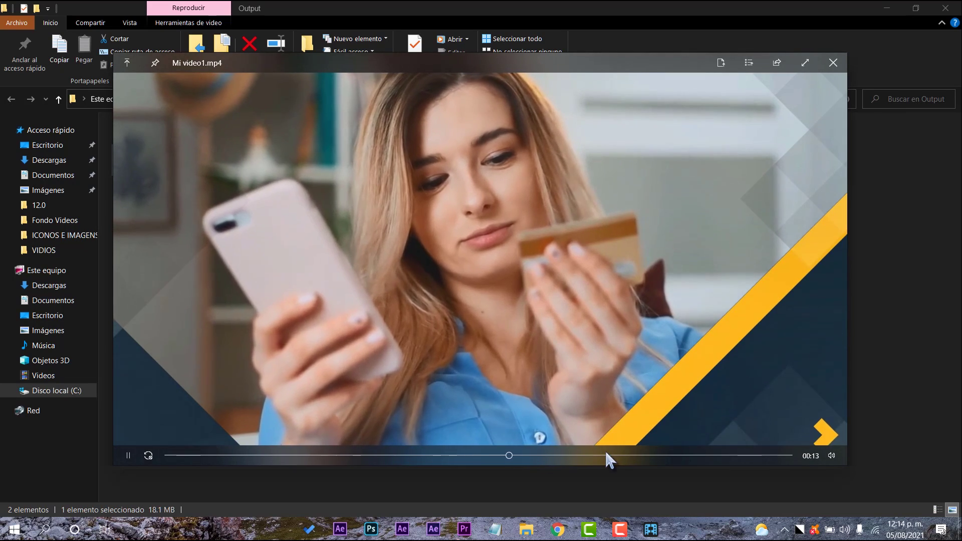
Finish checking Mi video1 and exit the one-click preview without keeping its changes, opening Filme's editing mode instead.
{"action": "left_click", "coordinate": [617, 455]}
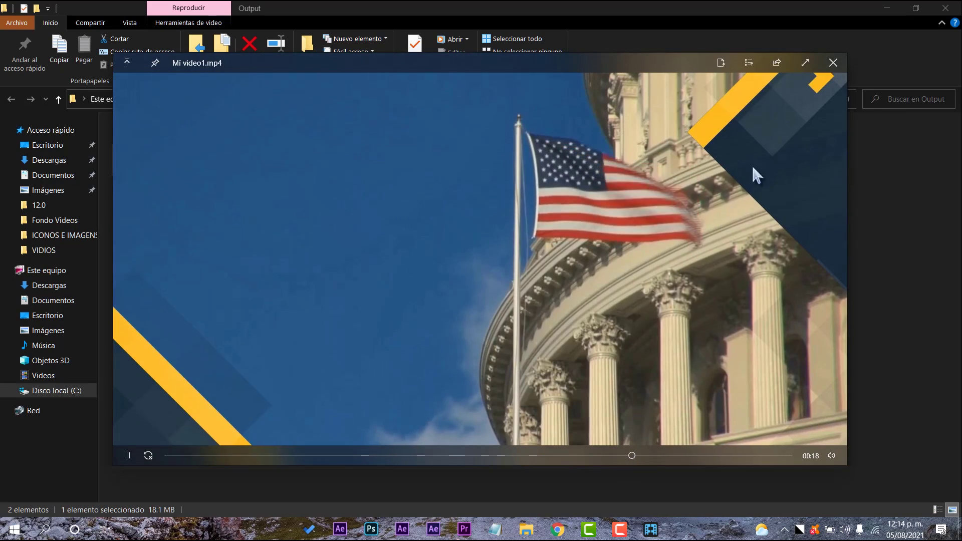
{"action": "left_click", "coordinate": [825, 66]}
{"action": "left_click", "coordinate": [891, 6]}
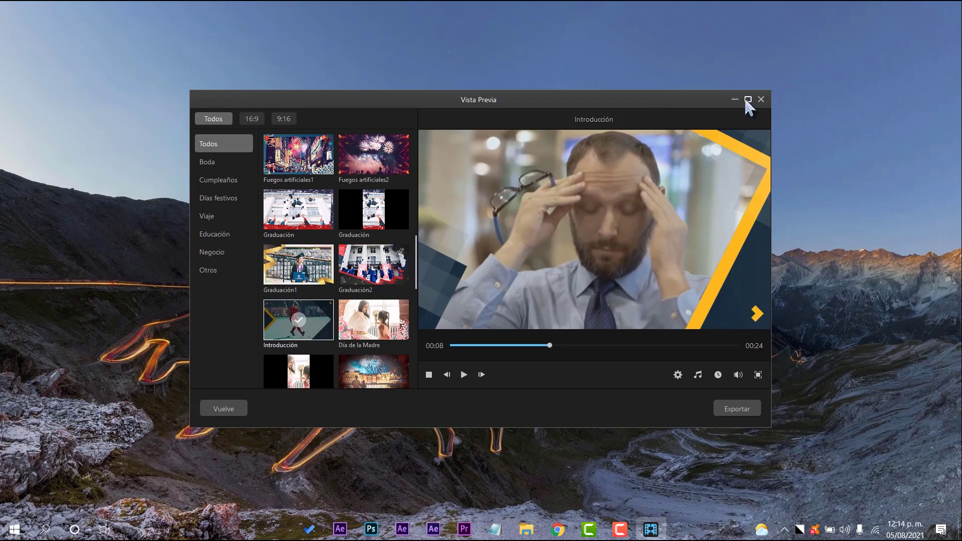
{"action": "left_click", "coordinate": [761, 100]}
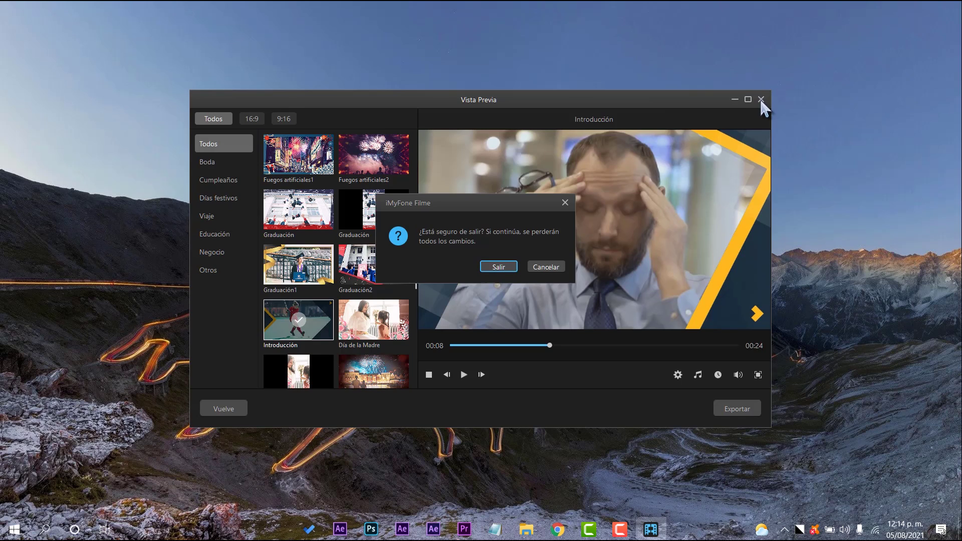
{"action": "left_click", "coordinate": [499, 266]}
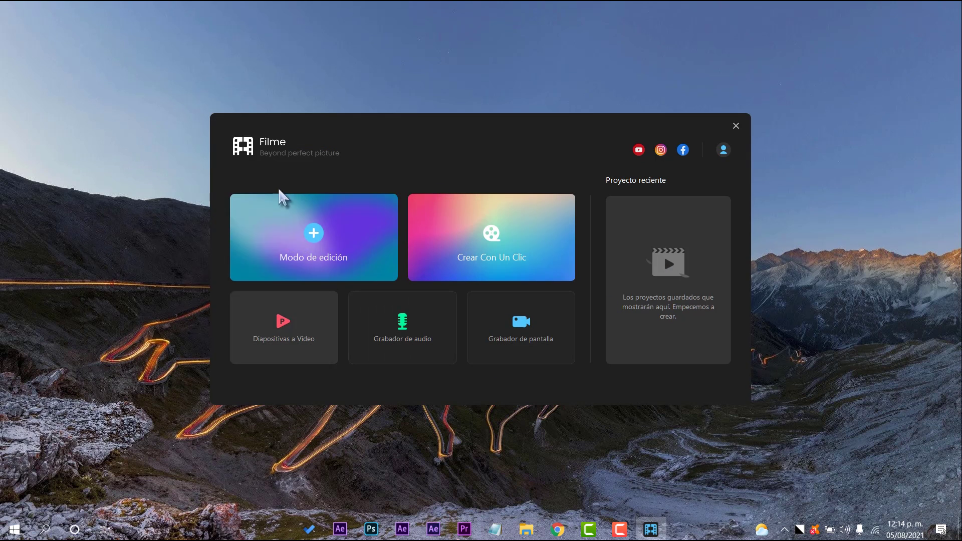
{"action": "left_click", "coordinate": [321, 253]}
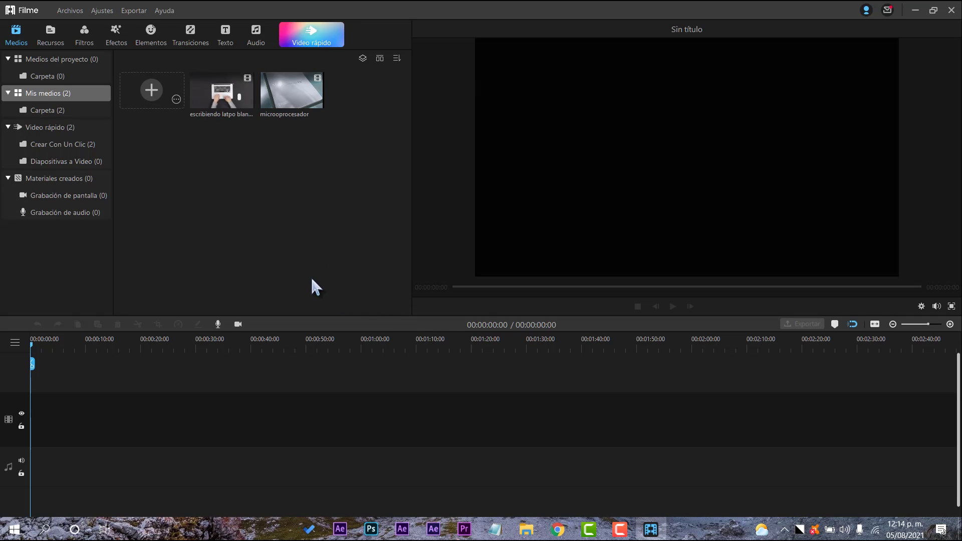
Import the adactador USB and conectando IPHONE videos from the Fondo Videos folder into the media library.
{"action": "left_click", "coordinate": [138, 89]}
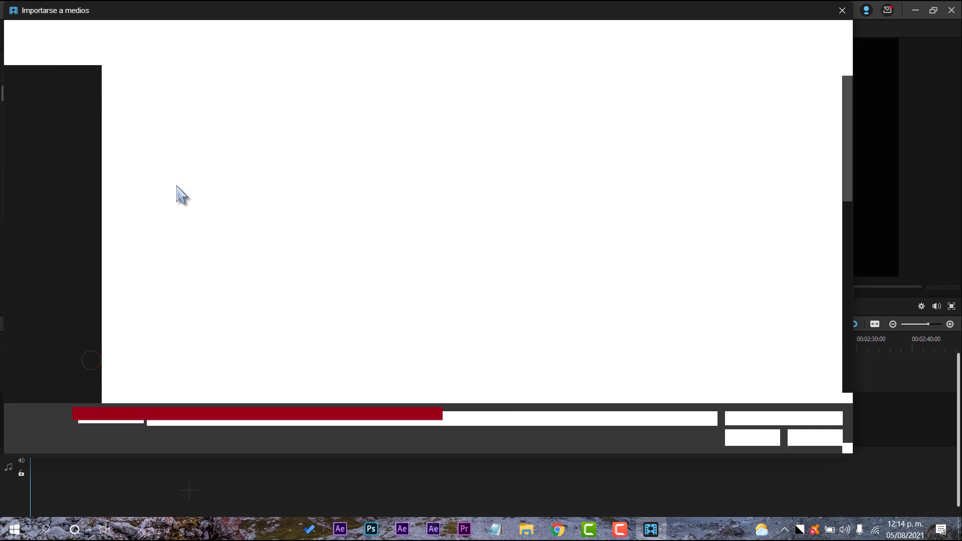
{"action": "key", "text": "Escape"}
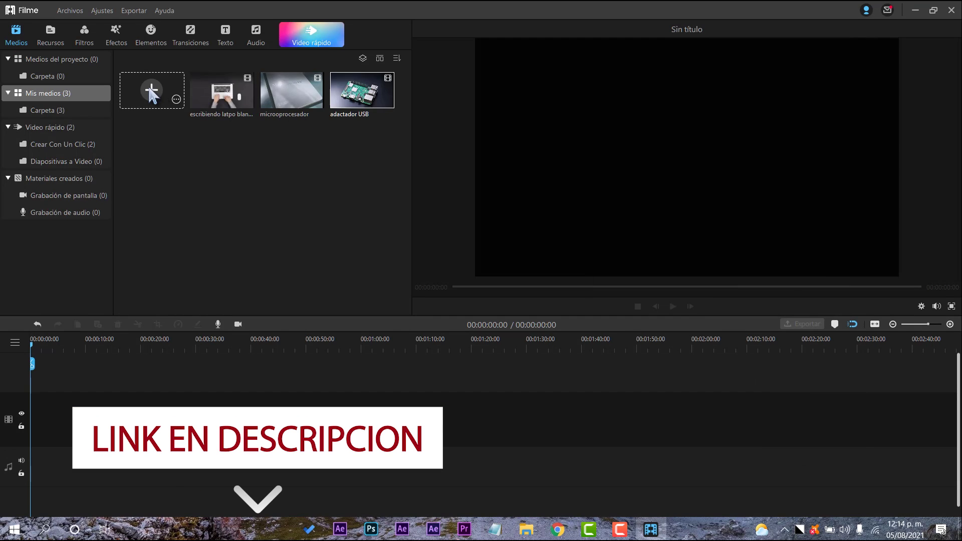
{"action": "left_click", "coordinate": [151, 90]}
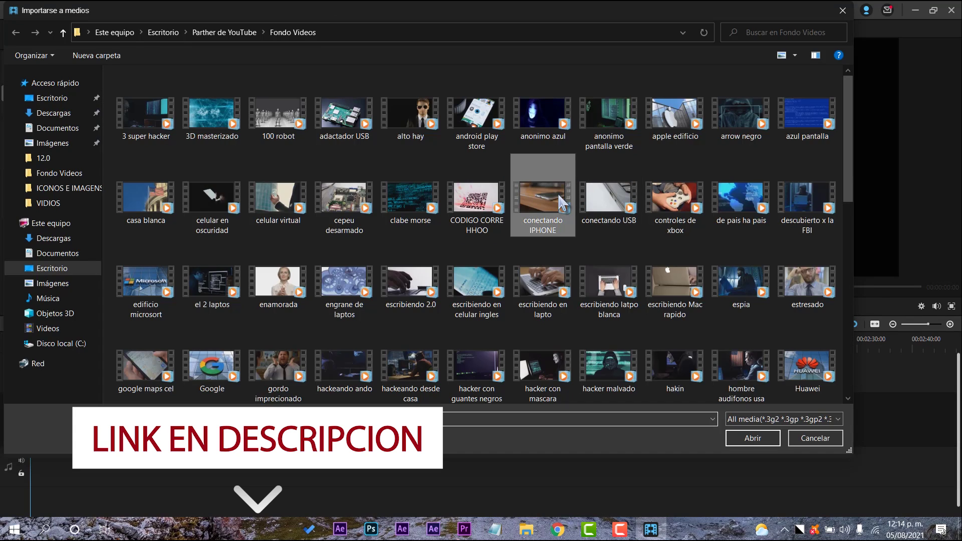
{"action": "double_click", "coordinate": [558, 192]}
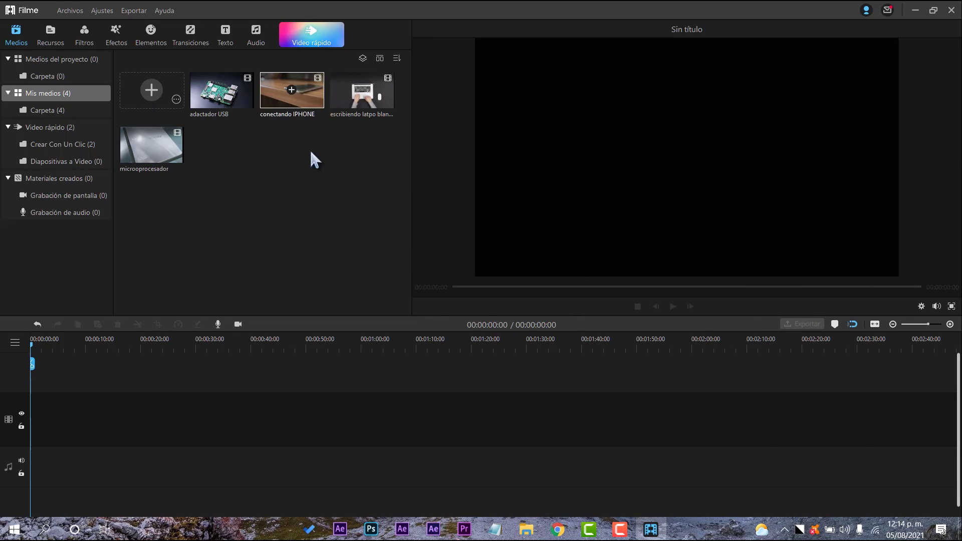
Add the adactador USB, conectando IPHONE, escribiendo latpo blanca and microoprocesador clips to the video track.
{"action": "left_click", "coordinate": [221, 90]}
{"action": "left_click", "coordinate": [291, 90]}
{"action": "left_click", "coordinate": [362, 89]}
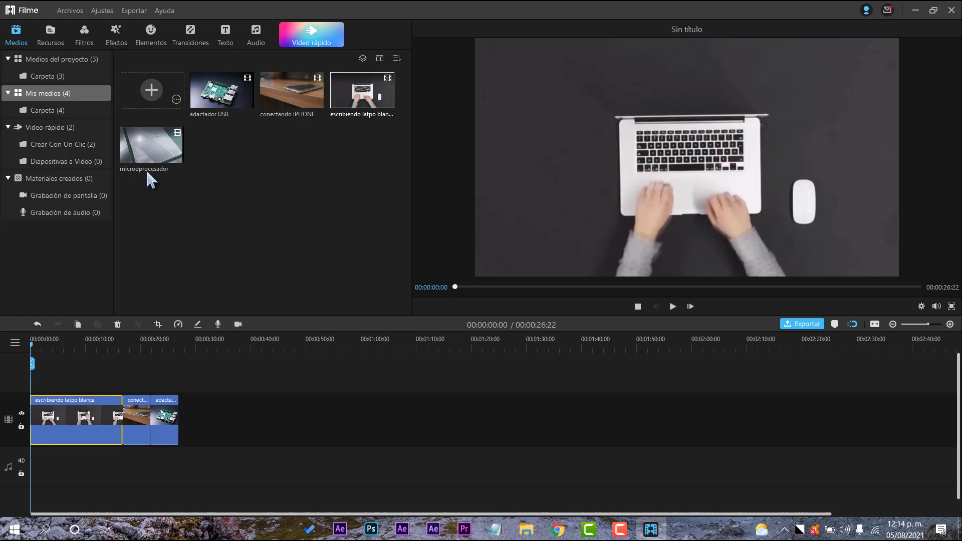
{"action": "left_click", "coordinate": [152, 145]}
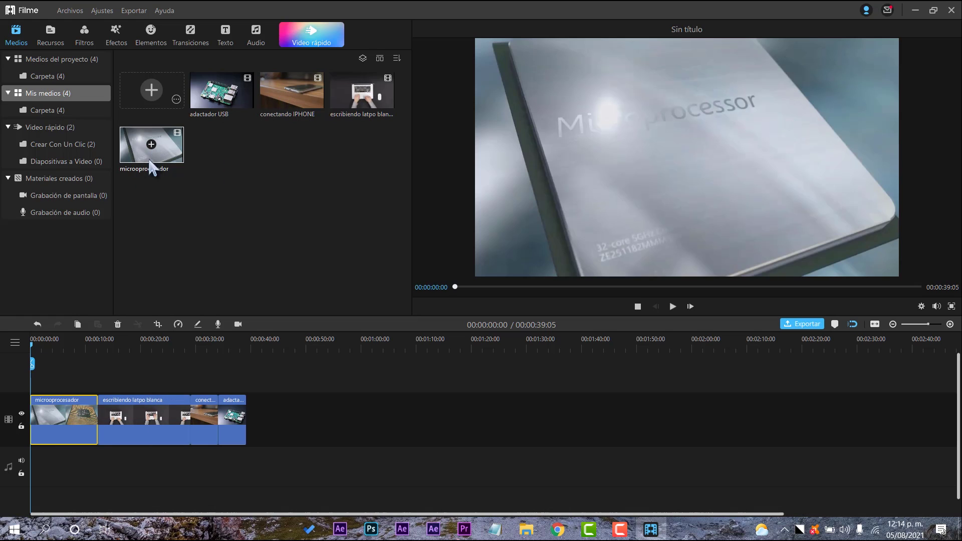
Add the static backgrounds Road and San marco to the start of the video track.
{"action": "left_click", "coordinate": [54, 37]}
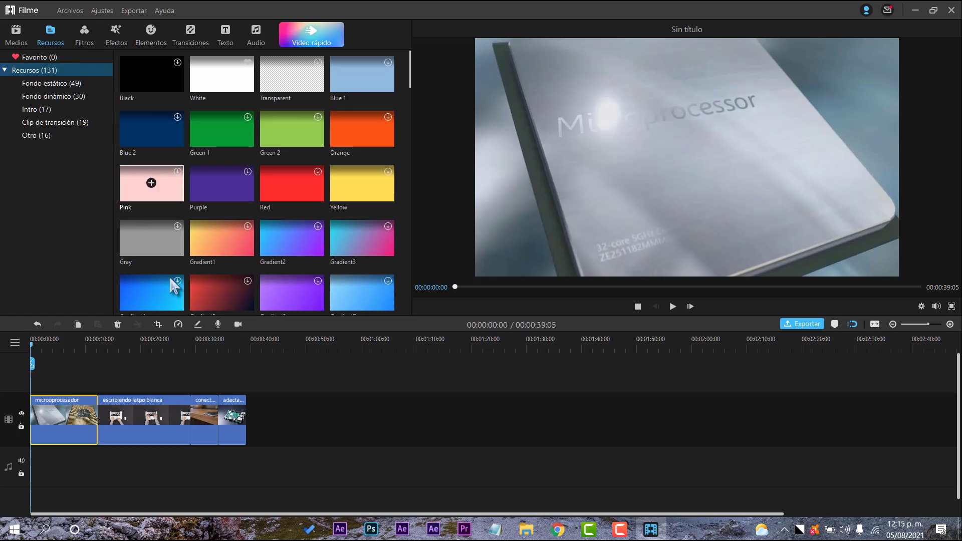
{"action": "left_click", "coordinate": [60, 81]}
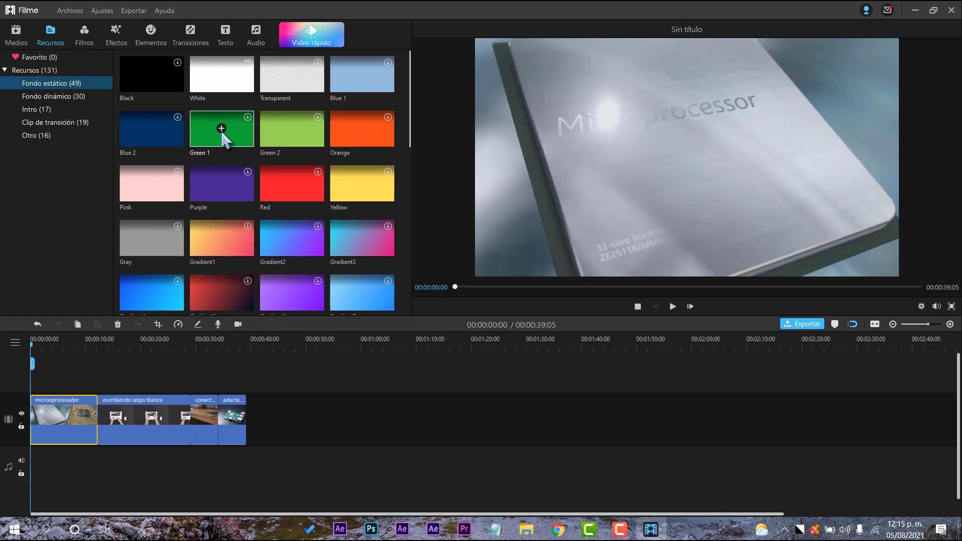
{"action": "scroll", "coordinate": [254, 215], "scroll_direction": "down", "scroll_amount": 5}
{"action": "left_click", "coordinate": [223, 183]}
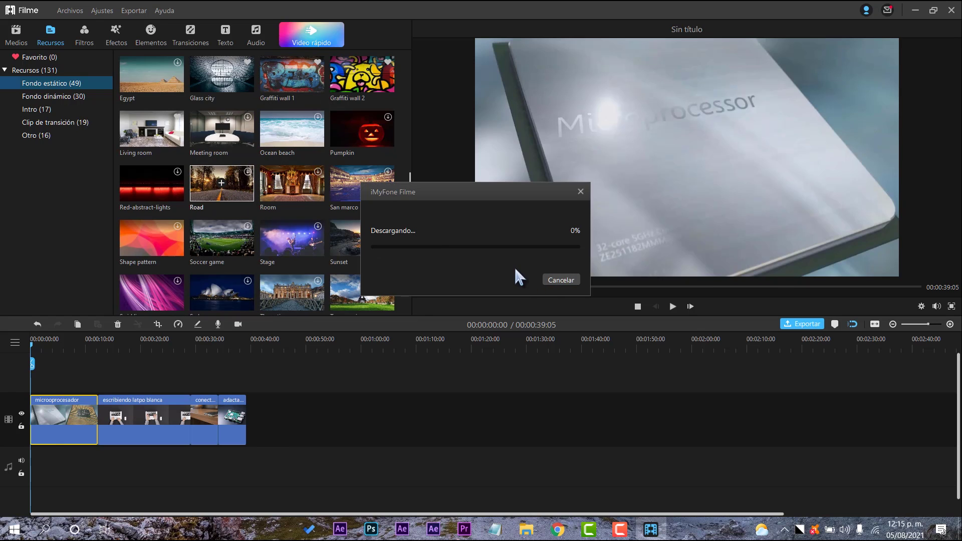
{"action": "left_click", "coordinate": [362, 182]}
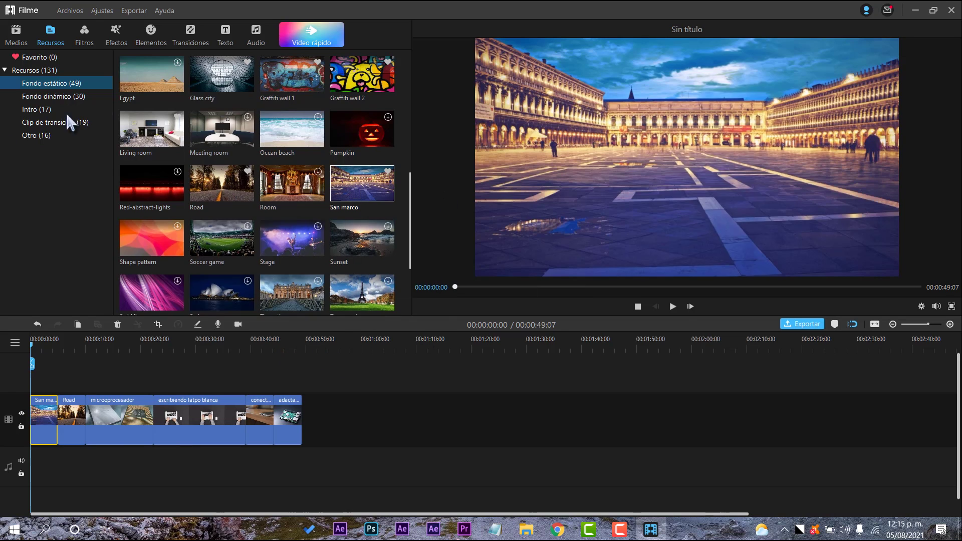
Add the dynamic backgrounds The earth and Data Encrypting to the start of the video track.
{"action": "left_click", "coordinate": [62, 97]}
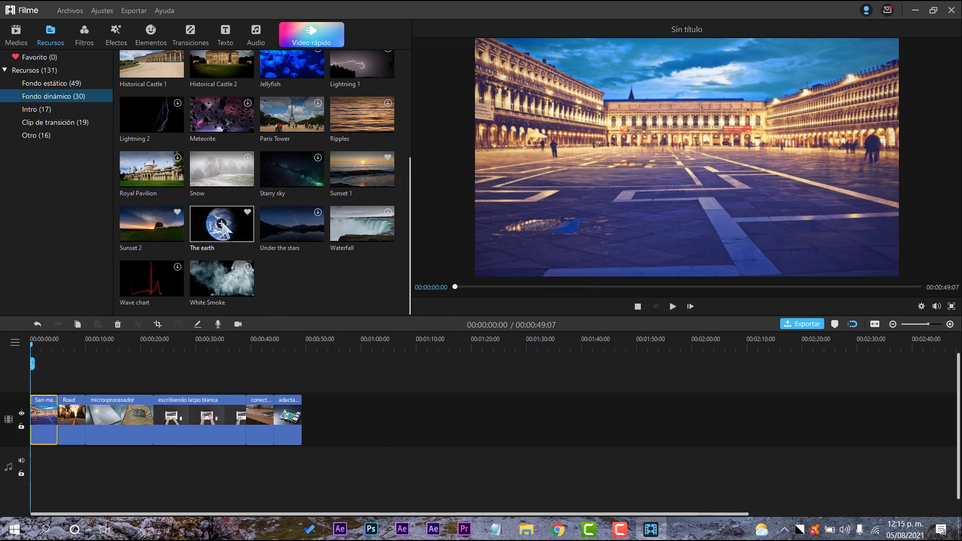
{"action": "left_click", "coordinate": [221, 224]}
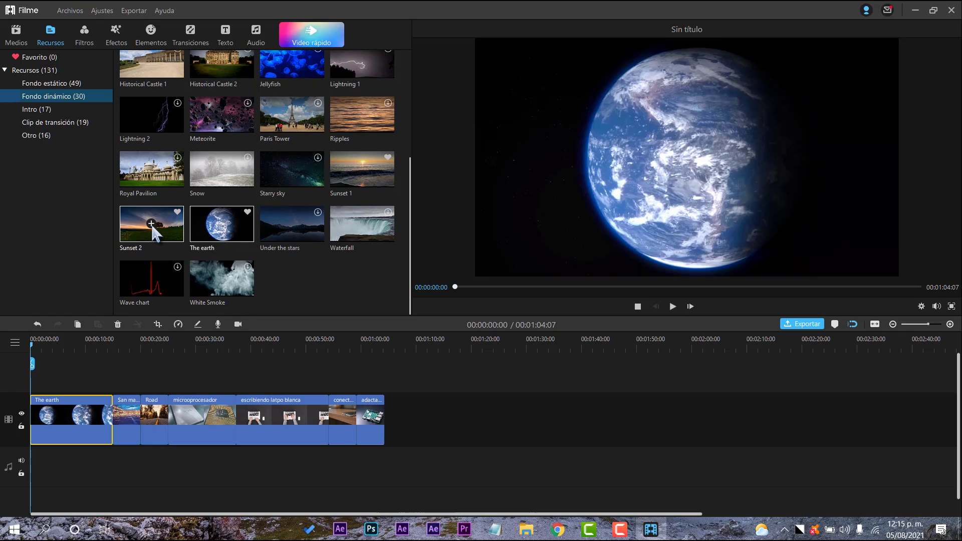
{"action": "scroll", "coordinate": [241, 221], "scroll_direction": "up", "scroll_amount": 3}
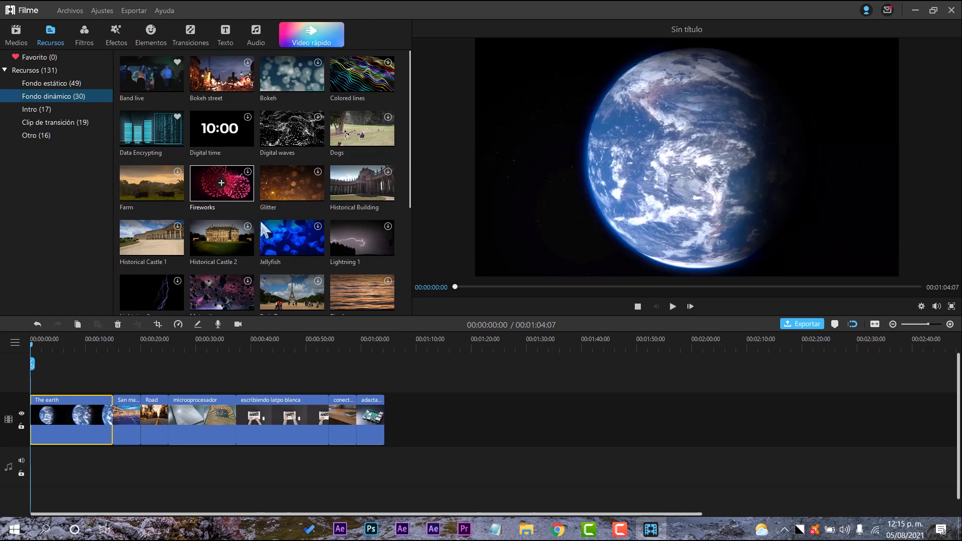
{"action": "left_click", "coordinate": [151, 127]}
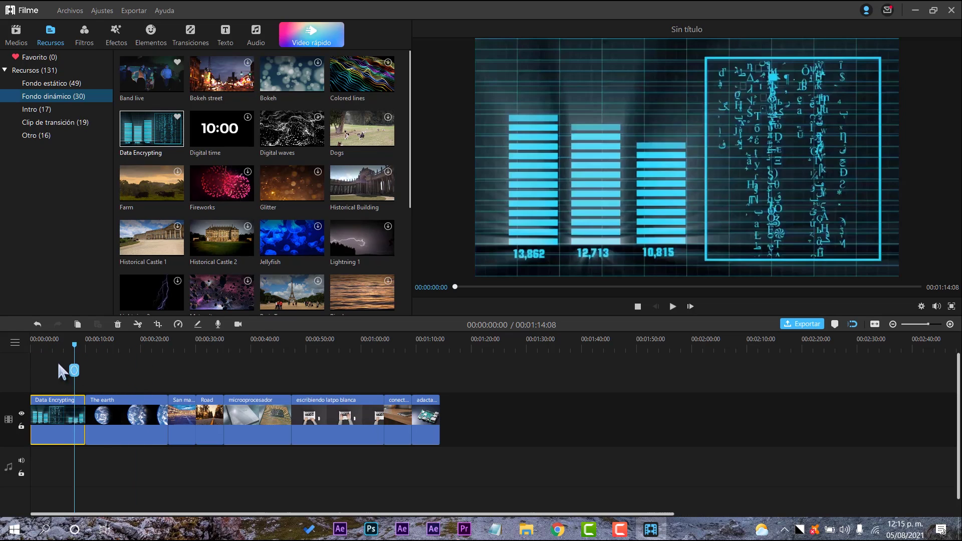
Insert the Technology intro at the start of the video track and play the opening of the timeline.
{"action": "left_click", "coordinate": [42, 109]}
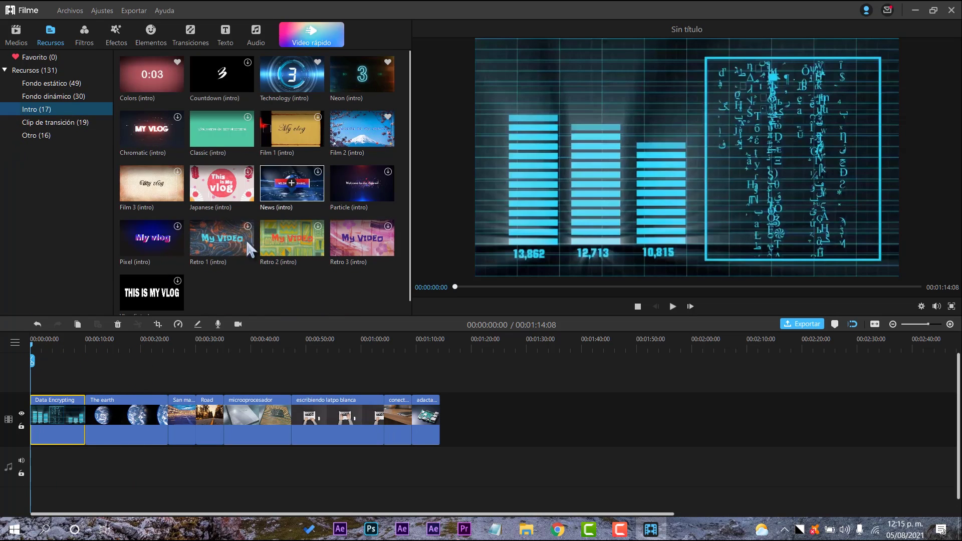
{"action": "left_click", "coordinate": [295, 72]}
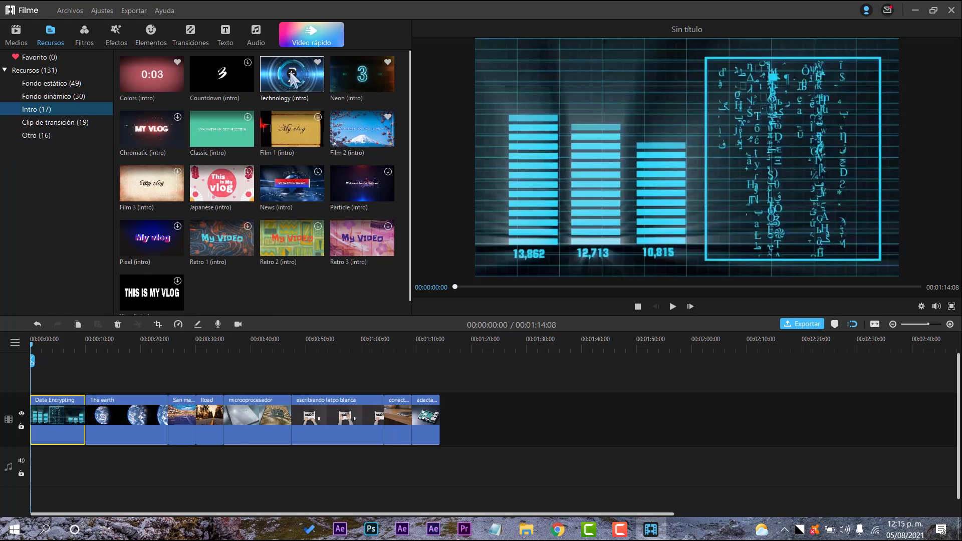
{"action": "left_click", "coordinate": [673, 307]}
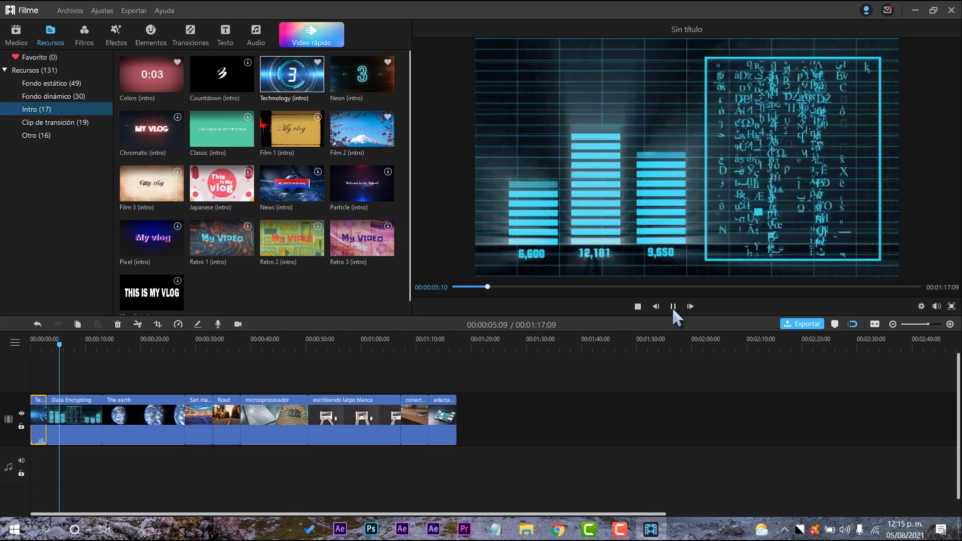
{"action": "left_click", "coordinate": [101, 344]}
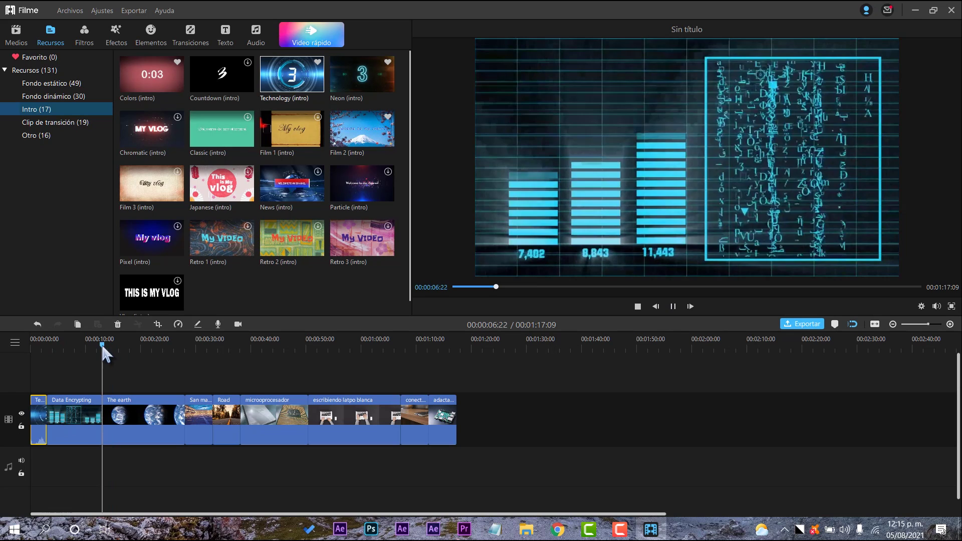
{"action": "left_click", "coordinate": [672, 306]}
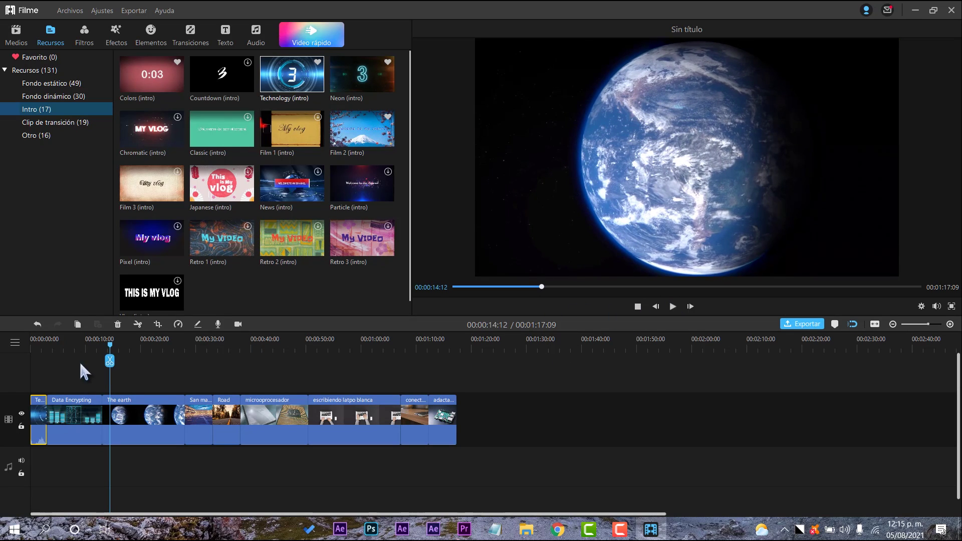
Insert the Neon transition clip between Data Encrypting and The earth and play that part of the timeline.
{"action": "left_click_drag", "start_coordinate": [110, 360], "coordinate": [102, 360]}
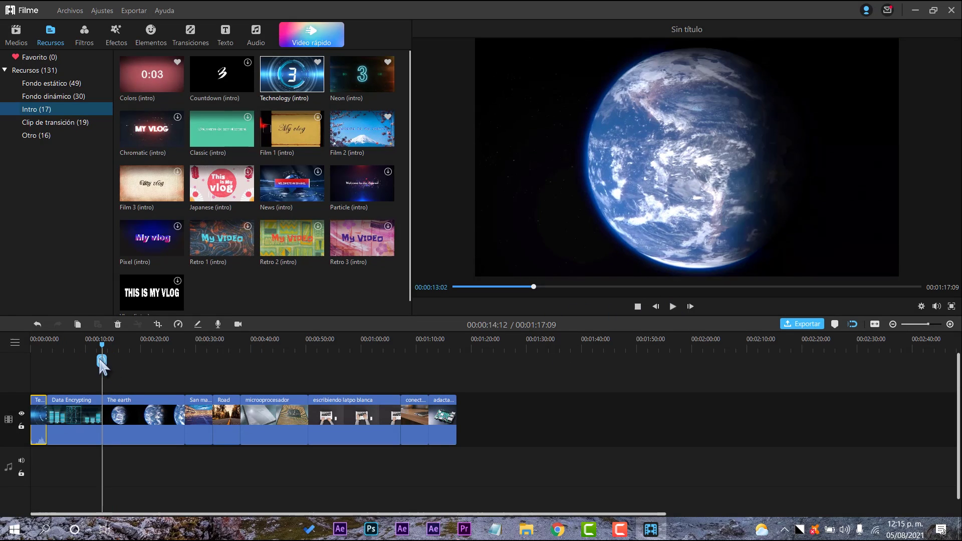
{"action": "left_click", "coordinate": [62, 122]}
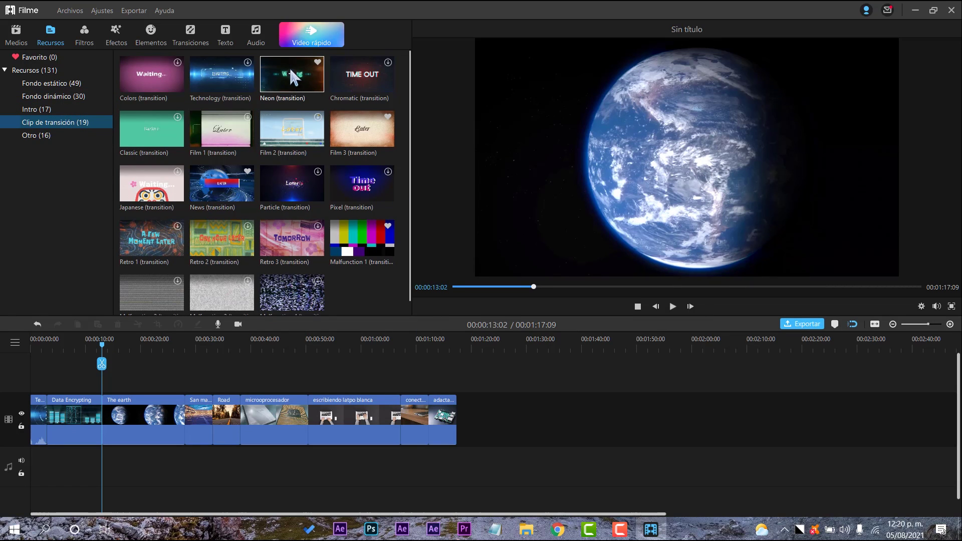
{"action": "left_click", "coordinate": [291, 73]}
{"action": "left_click_drag", "start_coordinate": [99, 382], "coordinate": [92, 382]}
{"action": "left_click", "coordinate": [673, 307]}
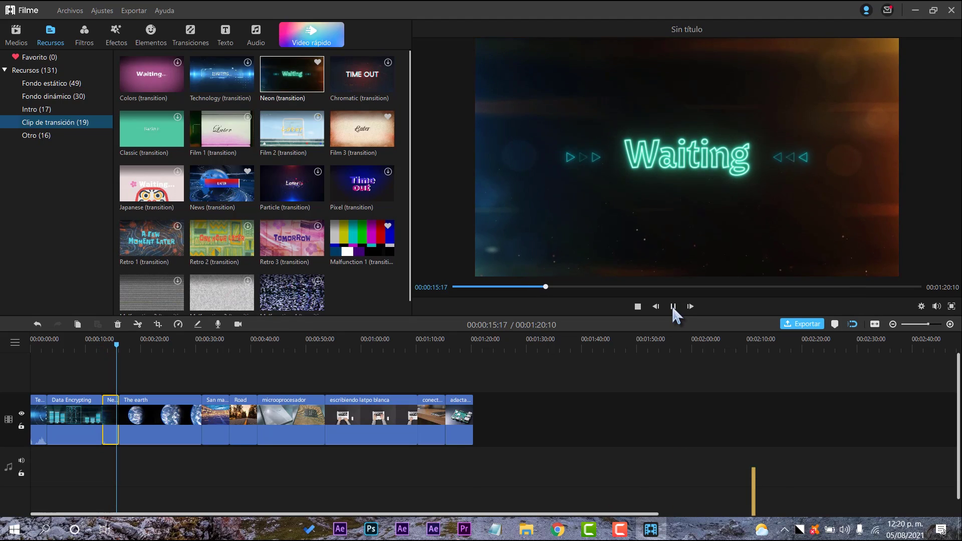
{"action": "left_click", "coordinate": [672, 307]}
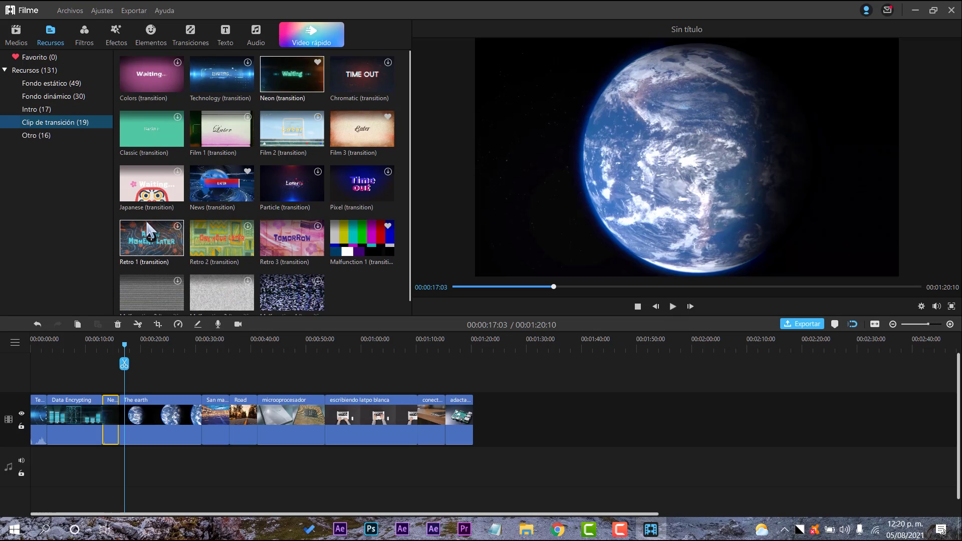
Apply the Funhouse Mirror filter to the Neon transition clip and view the available effects.
{"action": "left_click", "coordinate": [84, 35]}
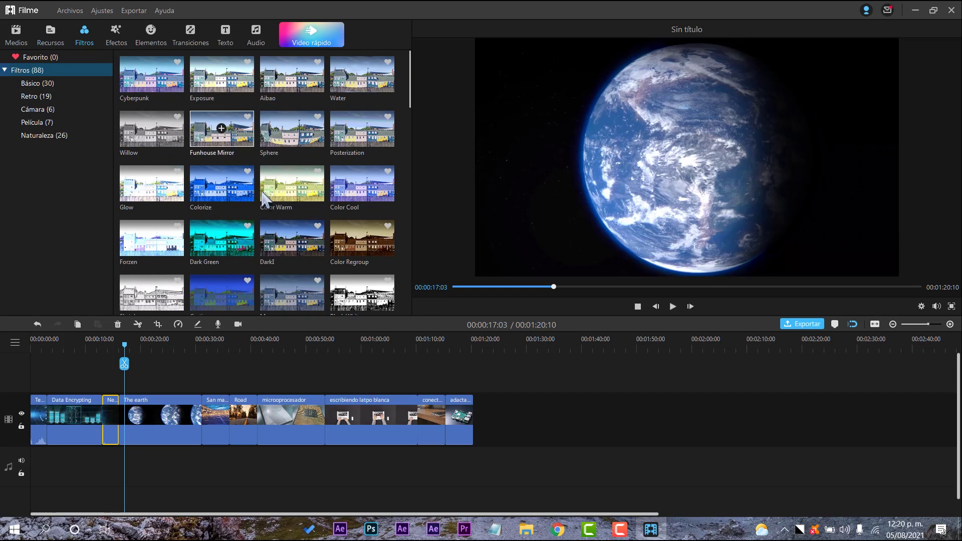
{"action": "left_click", "coordinate": [208, 359]}
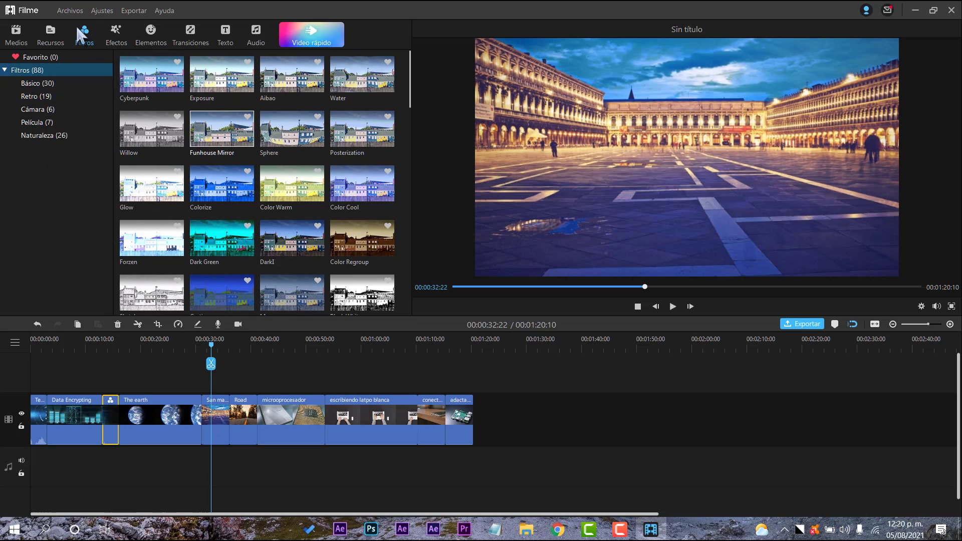
{"action": "left_click", "coordinate": [110, 38]}
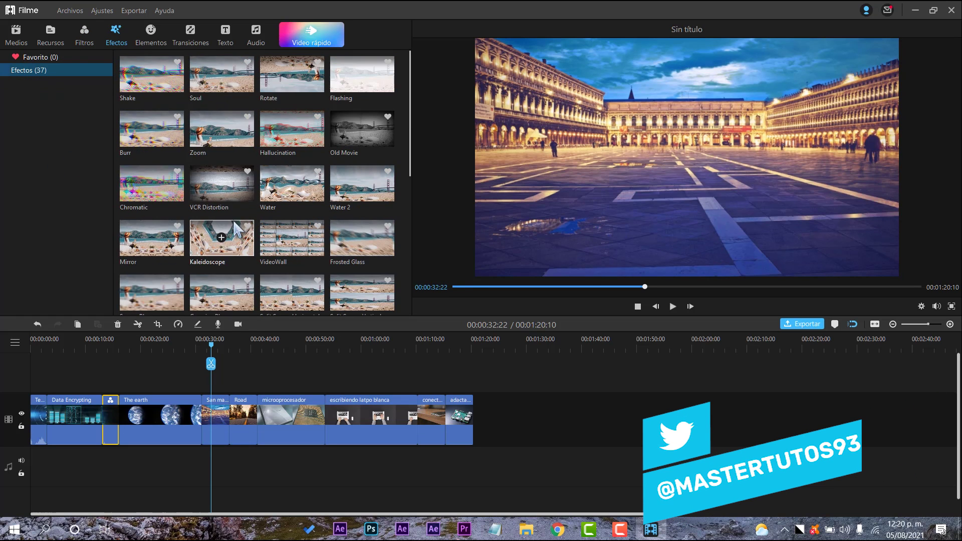
{"action": "left_click", "coordinate": [213, 414]}
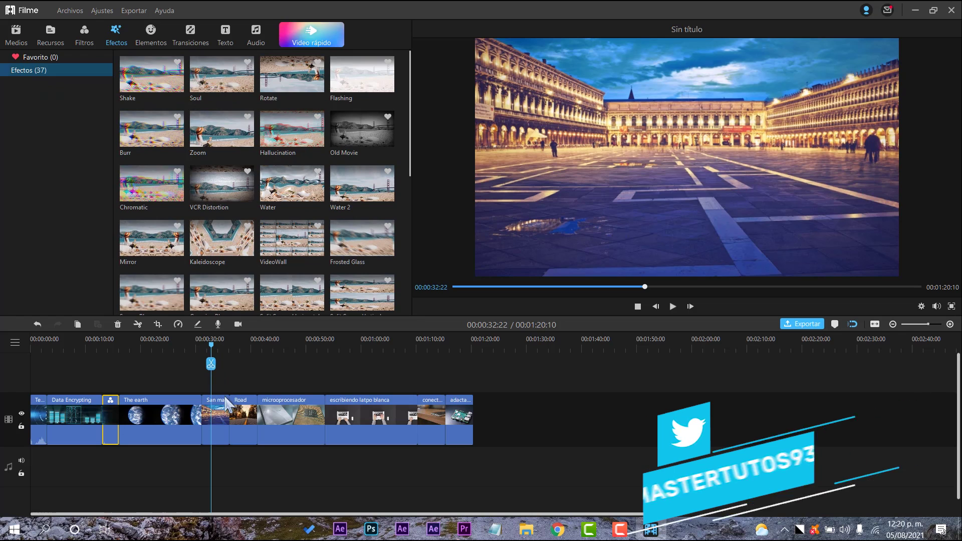
Split the escribiendo latpo blanca clip at 00:00:58:02 and about 00:01:02, and move the playhead to 00:01:10:07 over the conectando IPHONE clip.
{"action": "left_click_drag", "start_coordinate": [211, 364], "coordinate": [349, 364]}
{"action": "left_click", "coordinate": [354, 410]}
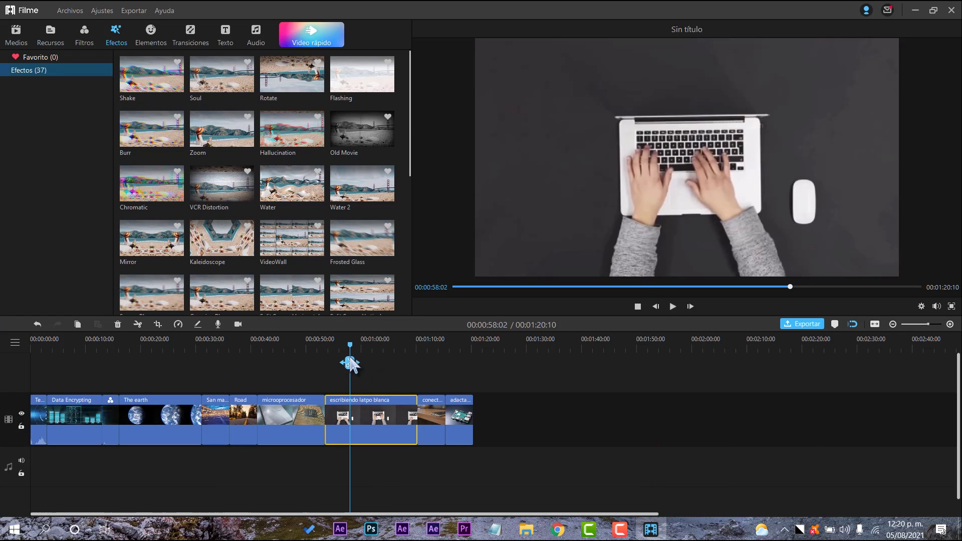
{"action": "left_click", "coordinate": [350, 362]}
{"action": "left_click_drag", "start_coordinate": [351, 364], "coordinate": [394, 363]}
{"action": "left_click", "coordinate": [375, 362]}
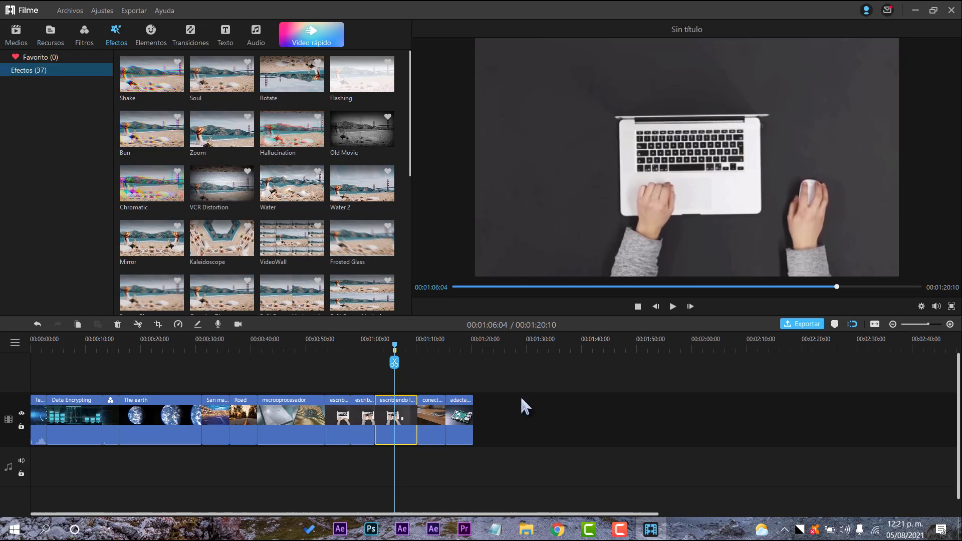
{"action": "left_click_drag", "start_coordinate": [399, 363], "coordinate": [437, 361]}
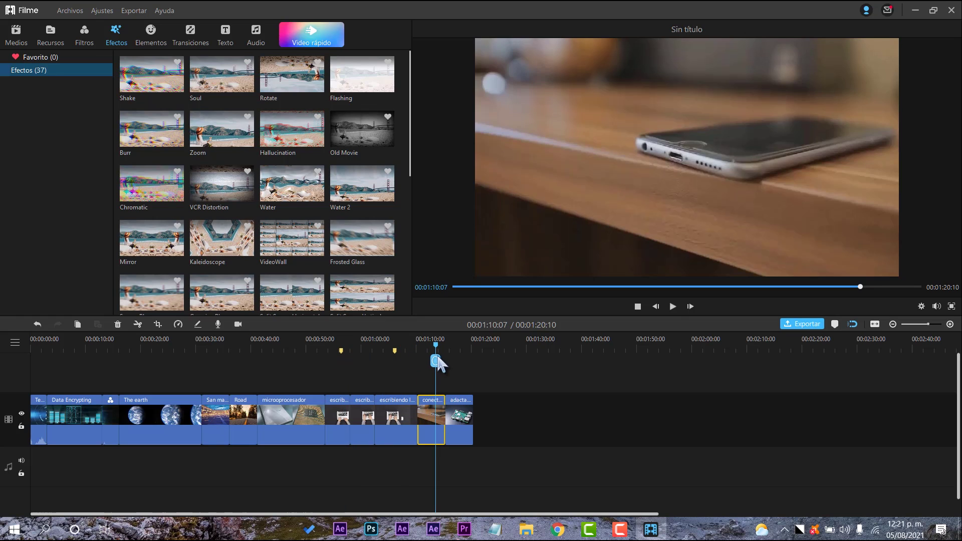
Look through the available elements, transitions, text titles, audio, media, transition clips and filters.
{"action": "left_click", "coordinate": [151, 40]}
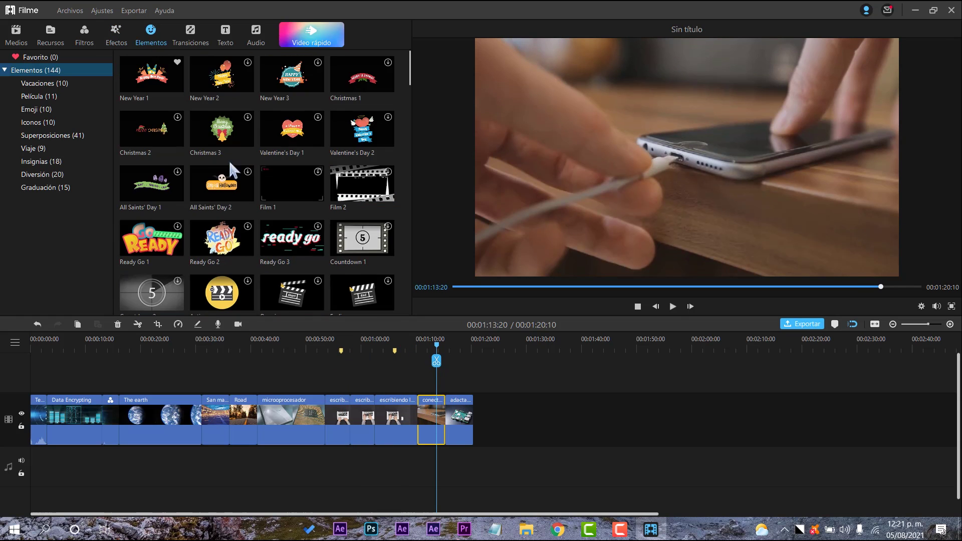
{"action": "scroll", "coordinate": [301, 195], "scroll_direction": "down", "scroll_amount": 5}
{"action": "scroll", "coordinate": [235, 141], "scroll_direction": "up", "scroll_amount": 6}
{"action": "left_click", "coordinate": [198, 35]}
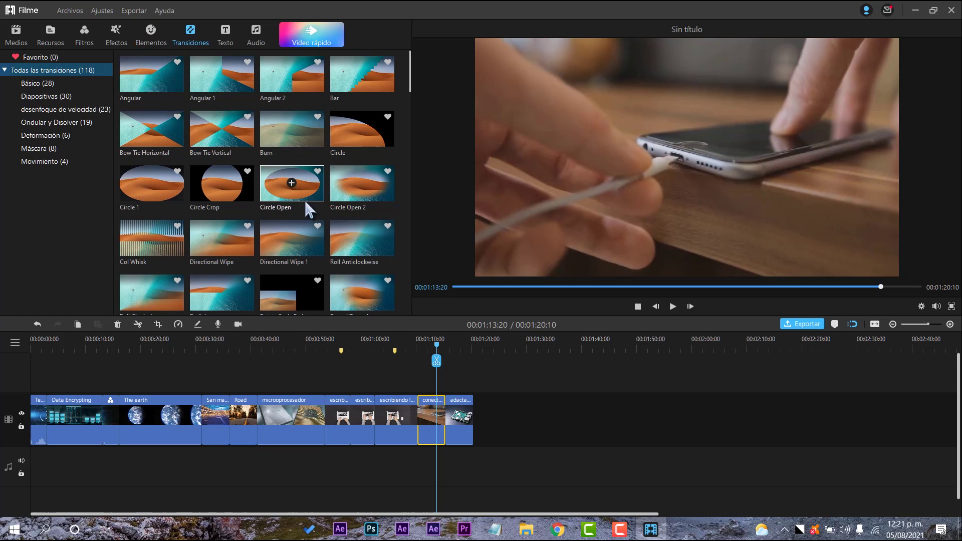
{"action": "scroll", "coordinate": [266, 244], "scroll_direction": "down", "scroll_amount": 10}
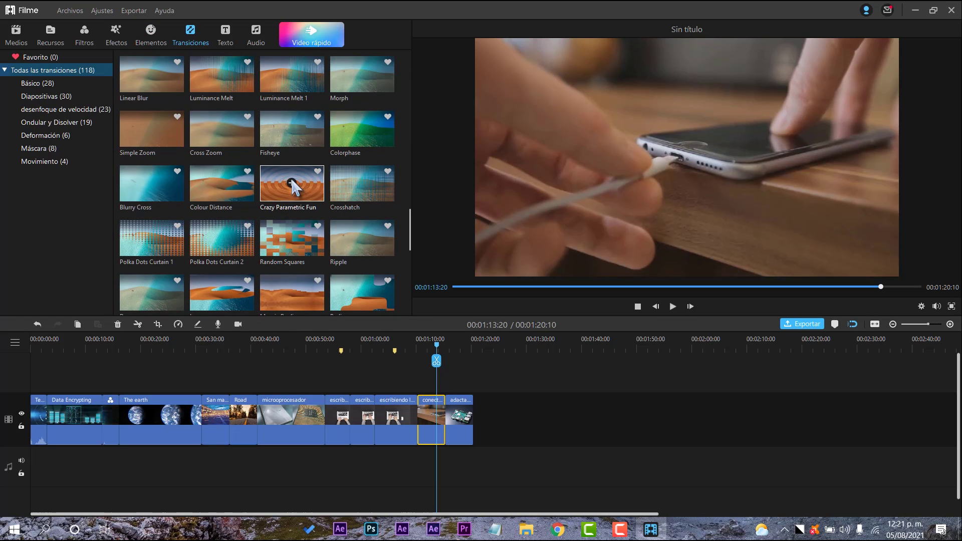
{"action": "left_click", "coordinate": [225, 36]}
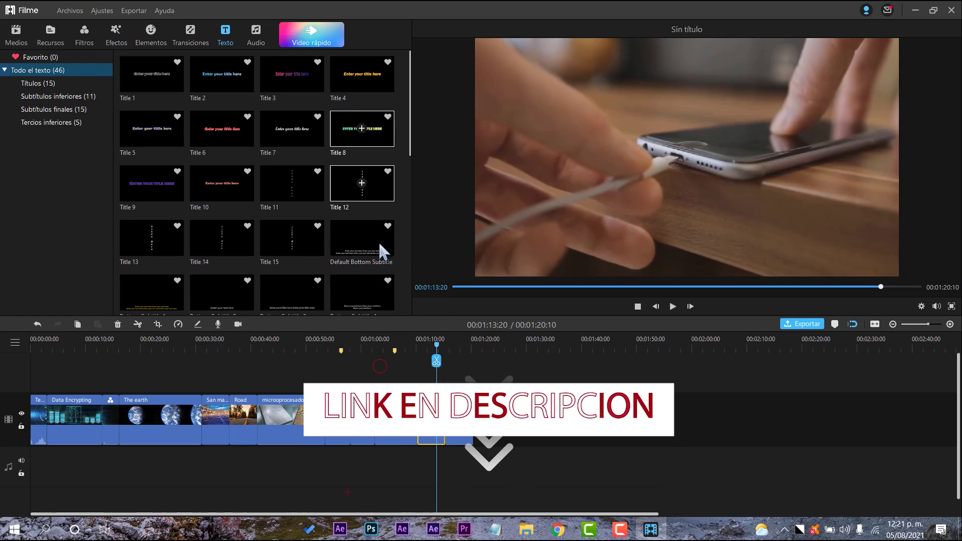
{"action": "left_click", "coordinate": [258, 35]}
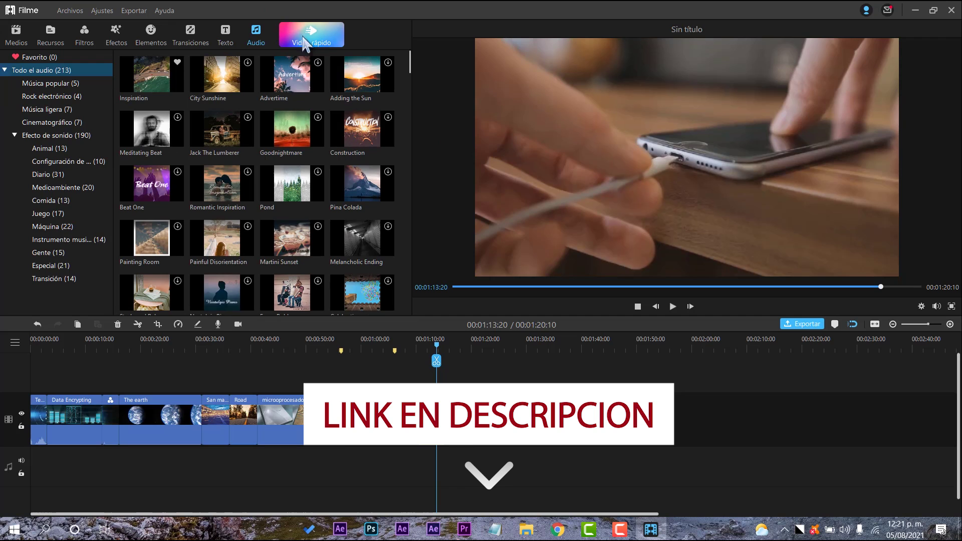
{"action": "left_click", "coordinate": [16, 35]}
{"action": "left_click", "coordinate": [51, 34]}
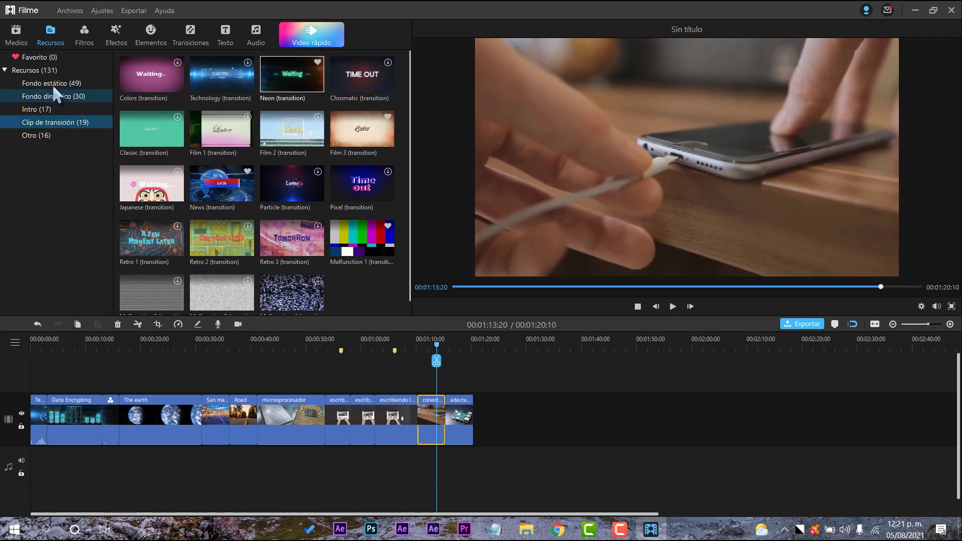
{"action": "left_click", "coordinate": [85, 37]}
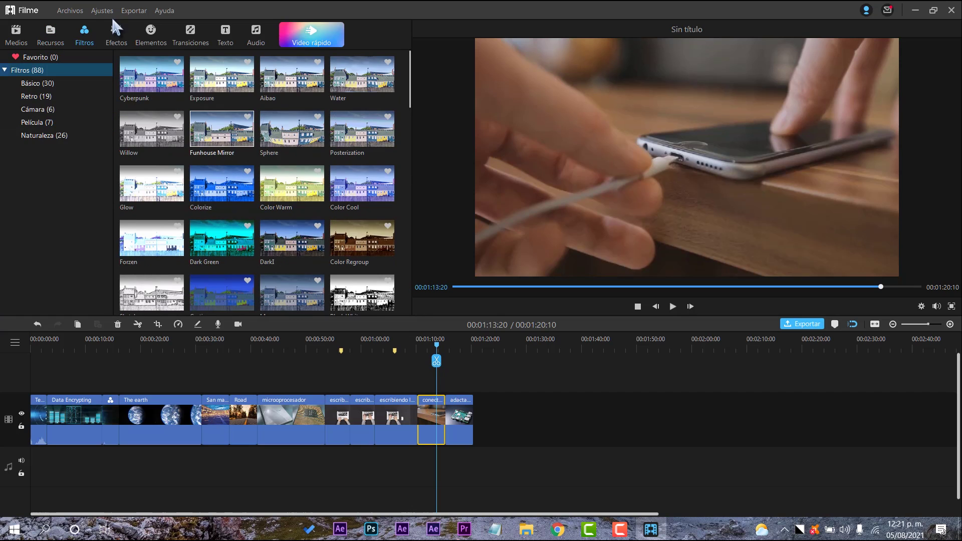
Apply the Kaleidoscope effect to the conectando IPHONE clip and play that part of the timeline.
{"action": "left_click", "coordinate": [117, 34]}
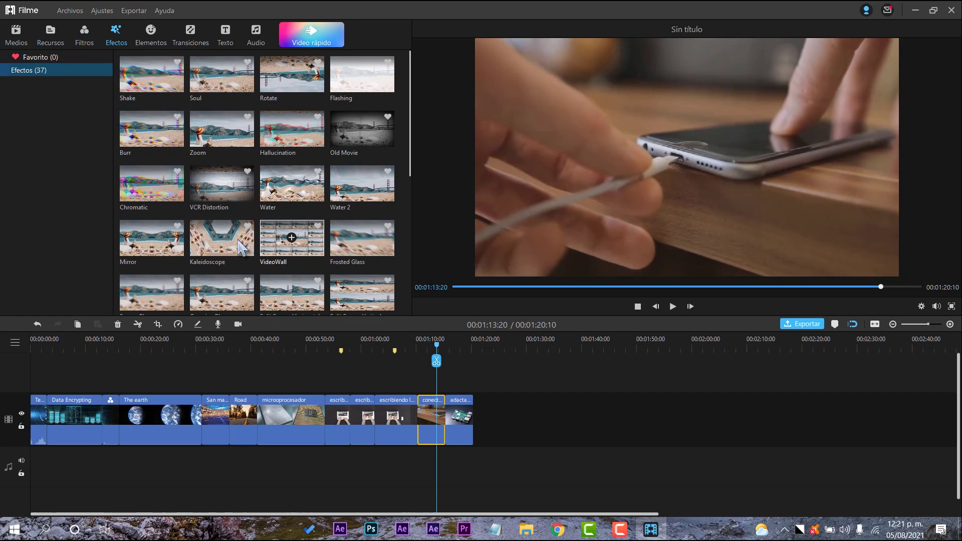
{"action": "left_click", "coordinate": [221, 238]}
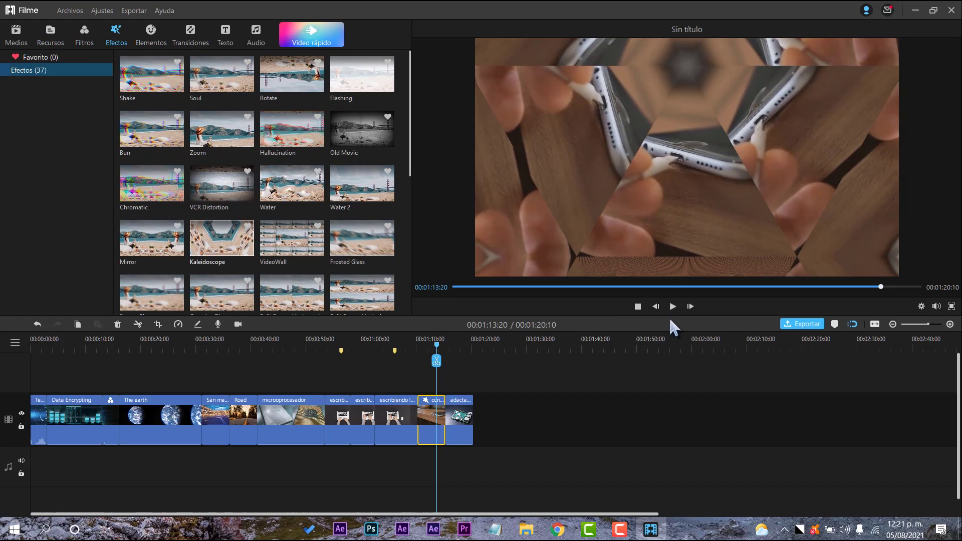
{"action": "left_click", "coordinate": [673, 307]}
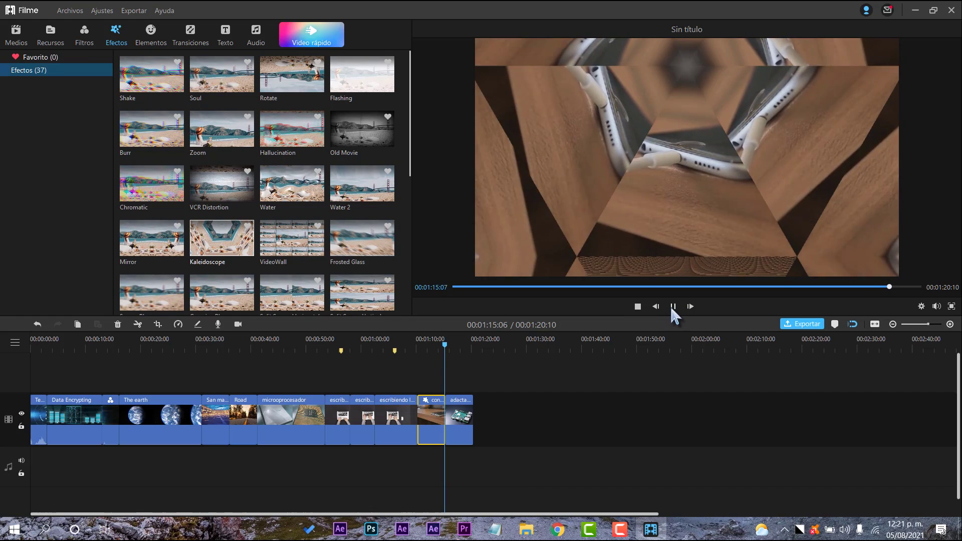
{"action": "left_click", "coordinate": [672, 307]}
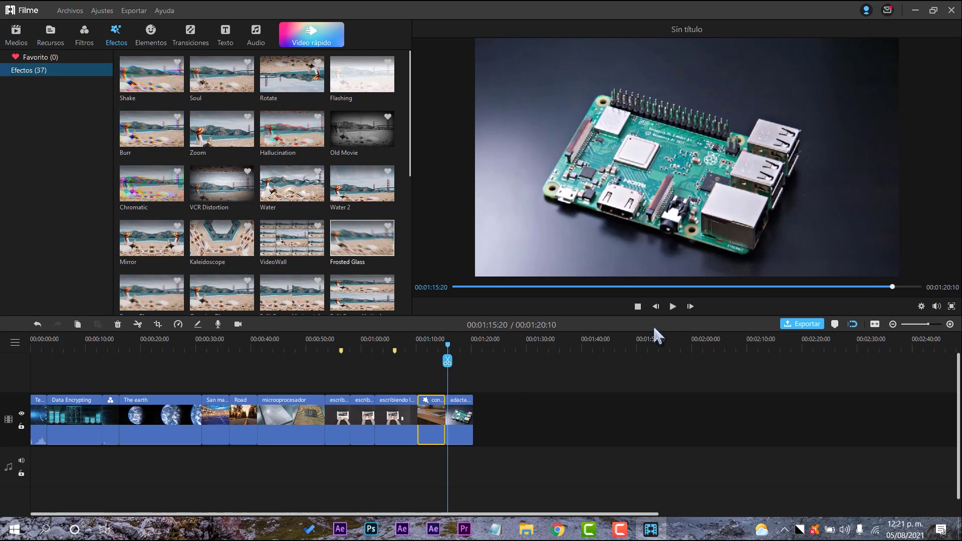
Apply the Frosted Glass effect to the adactador USB clip at 00:01:17:00 and play that part of the timeline.
{"action": "left_click", "coordinate": [455, 360]}
{"action": "left_click", "coordinate": [361, 237]}
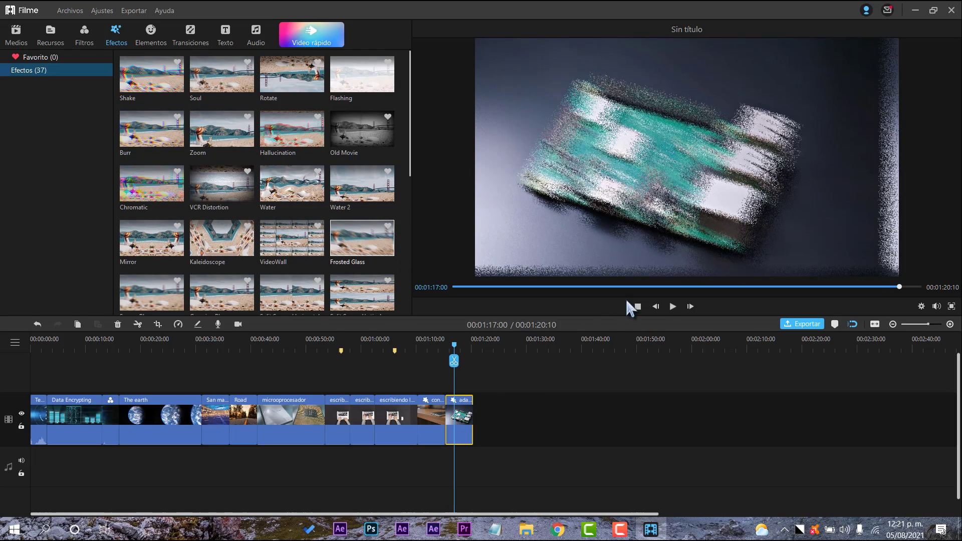
{"action": "left_click", "coordinate": [672, 306]}
{"action": "left_click", "coordinate": [672, 306]}
Return the playhead to the start of the timeline and review the imported media and the transition clips.
{"action": "left_click_drag", "start_coordinate": [461, 362], "coordinate": [31, 371]}
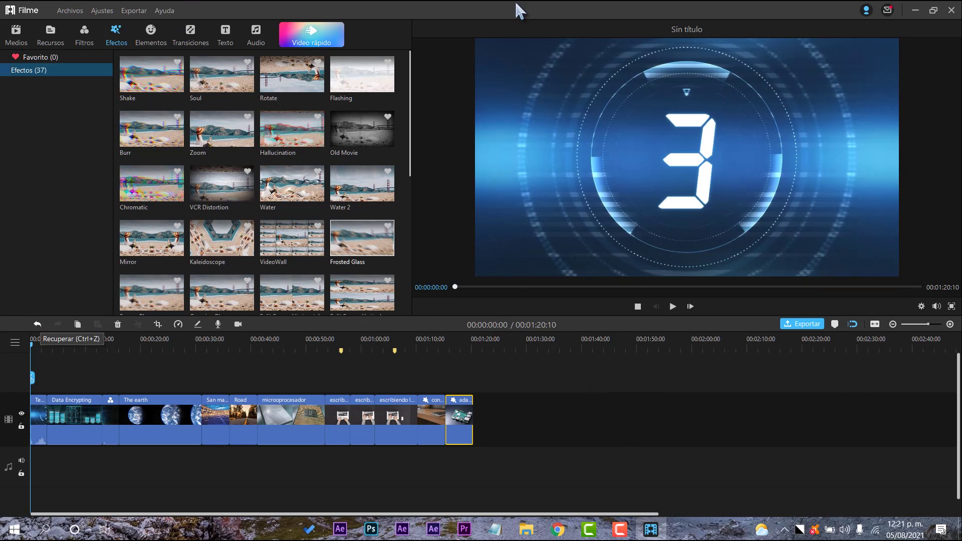
{"action": "left_click", "coordinate": [15, 40]}
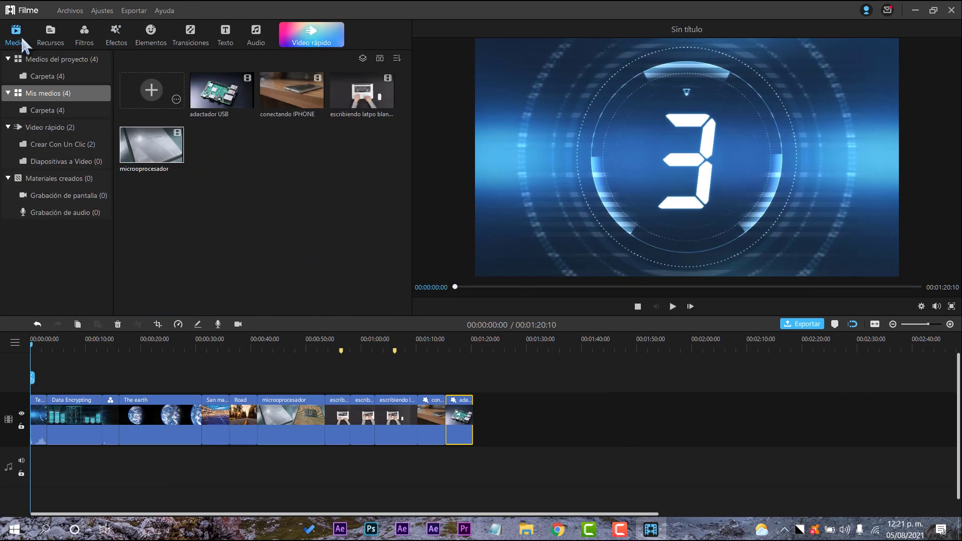
{"action": "left_click", "coordinate": [50, 30]}
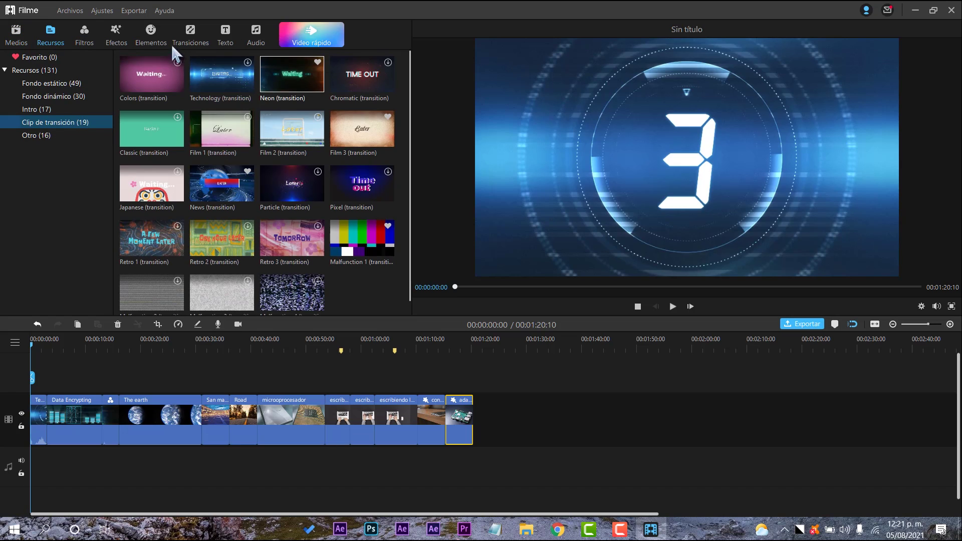
{"action": "left_click", "coordinate": [15, 34]}
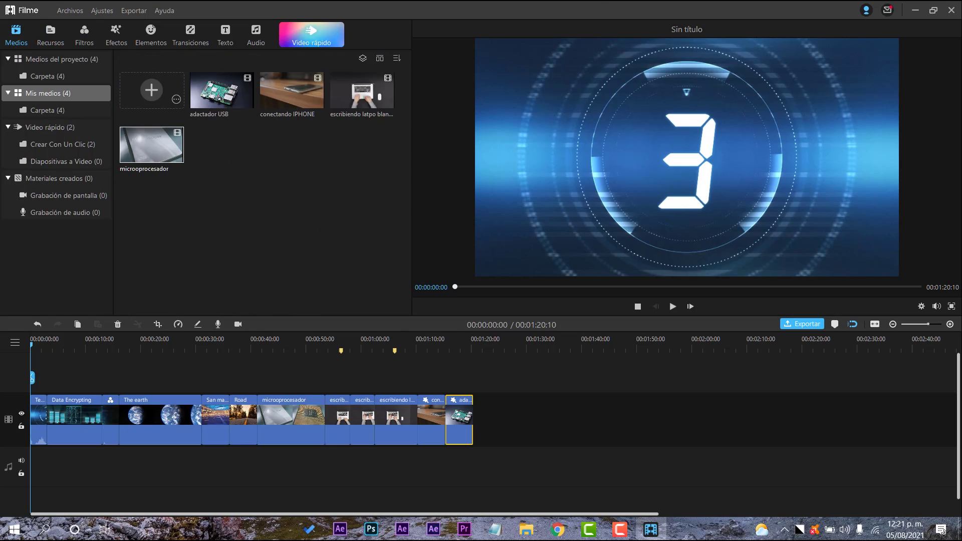
Export the video locally as an MP4 named dgdfg in Estándar quality and look through the Filme questionnaire.
{"action": "left_click", "coordinate": [807, 324]}
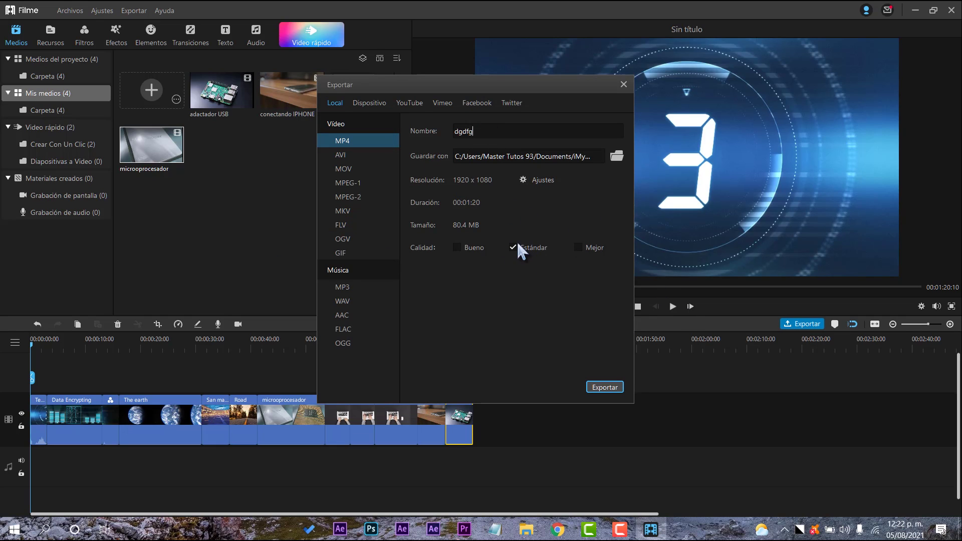
{"action": "left_click", "coordinate": [604, 387]}
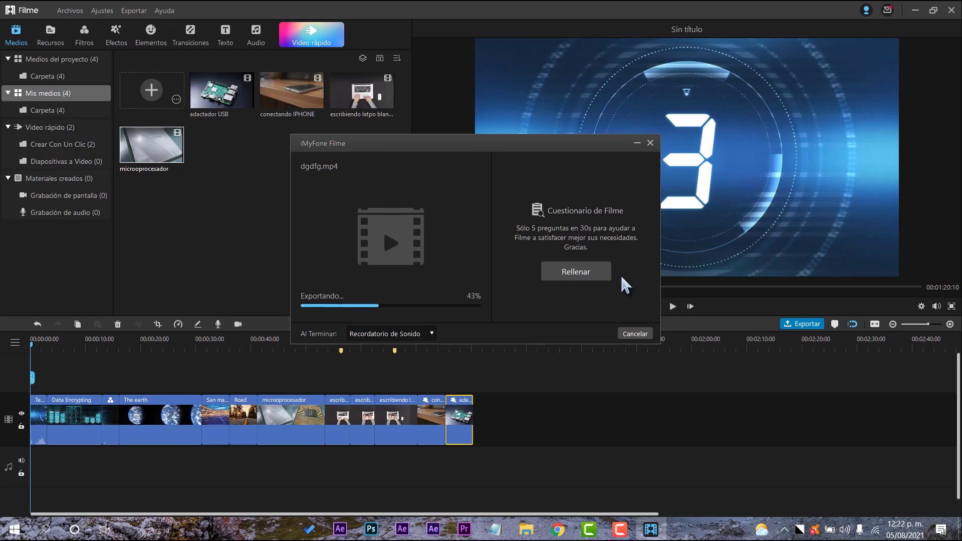
{"action": "left_click", "coordinate": [570, 278]}
{"action": "scroll", "coordinate": [564, 254], "scroll_direction": "down", "scroll_amount": 5}
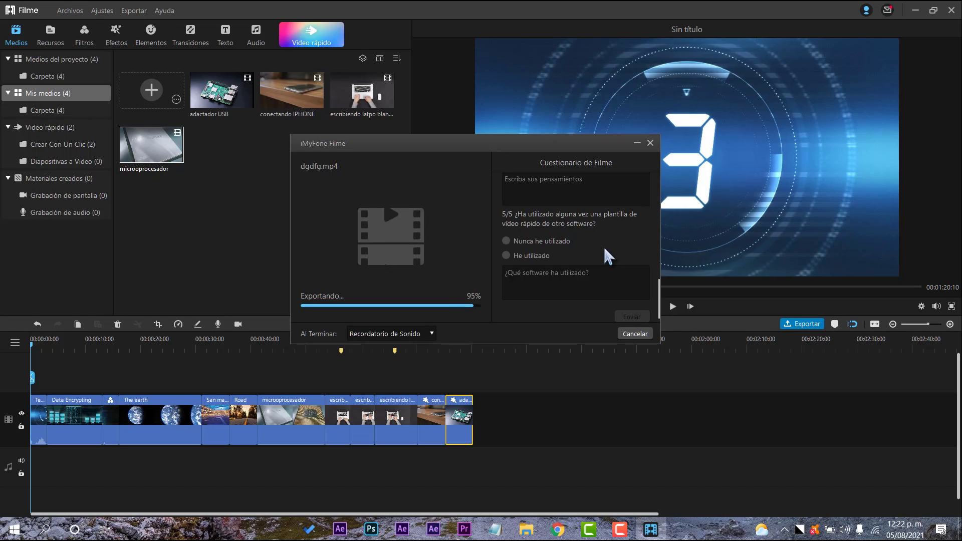
Play the exported dgdfg video from its output folder, skipping through to the final clip, and close the player.
{"action": "left_click", "coordinate": [611, 333]}
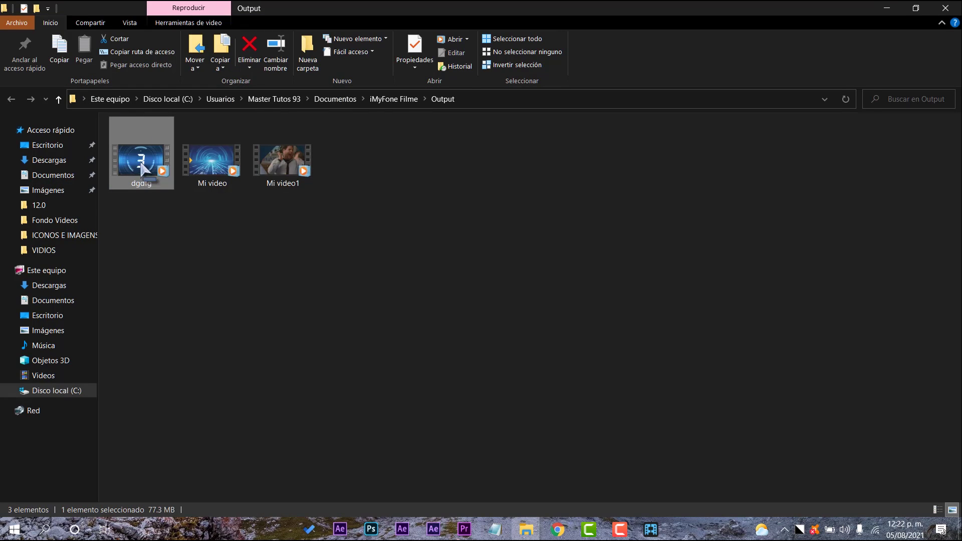
{"action": "double_click", "coordinate": [142, 165]}
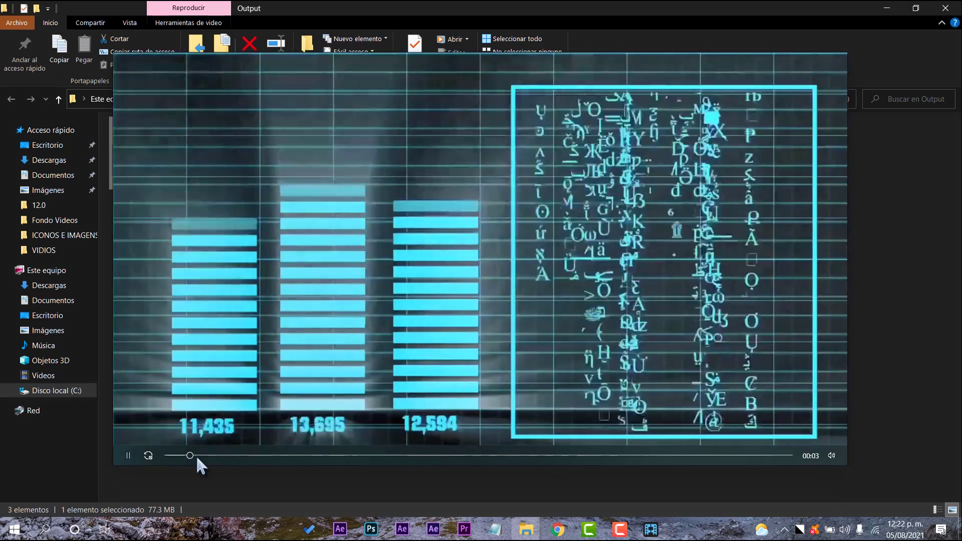
{"action": "left_click", "coordinate": [304, 456]}
{"action": "left_click_drag", "start_coordinate": [304, 457], "coordinate": [467, 456]}
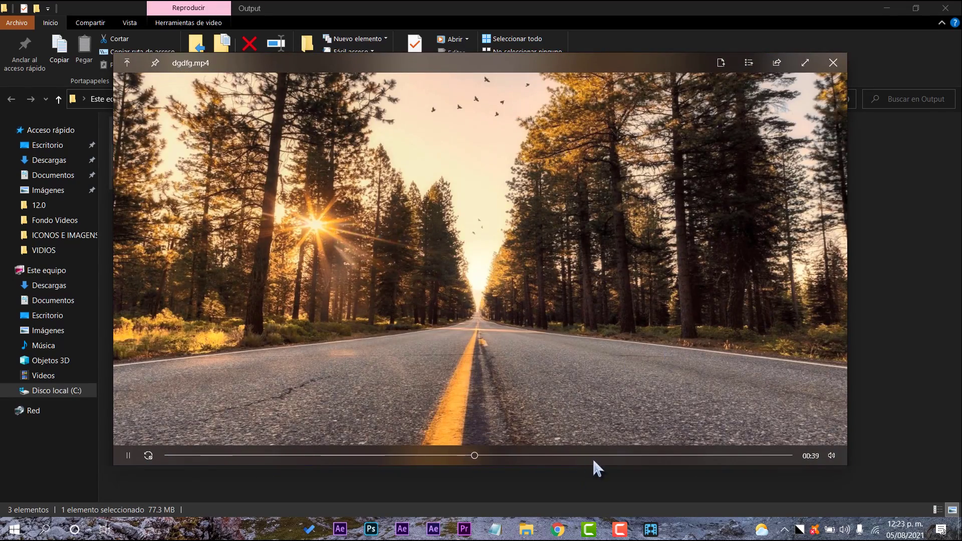
{"action": "left_click", "coordinate": [650, 455]}
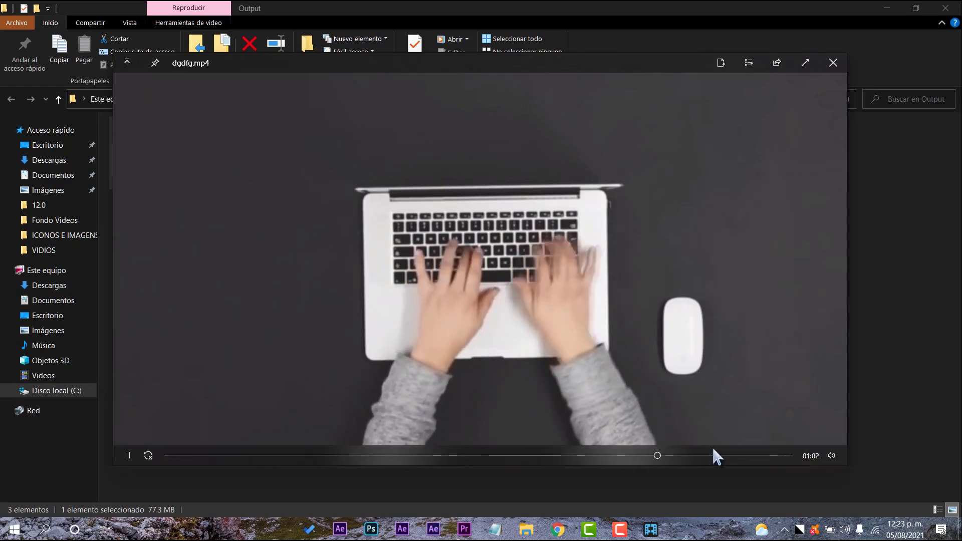
{"action": "left_click", "coordinate": [744, 456]}
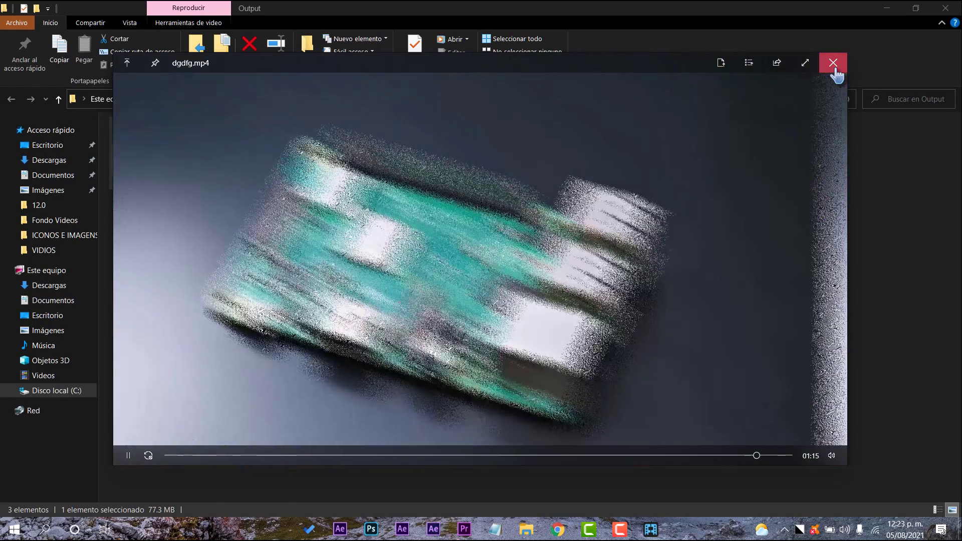
{"action": "left_click", "coordinate": [834, 63]}
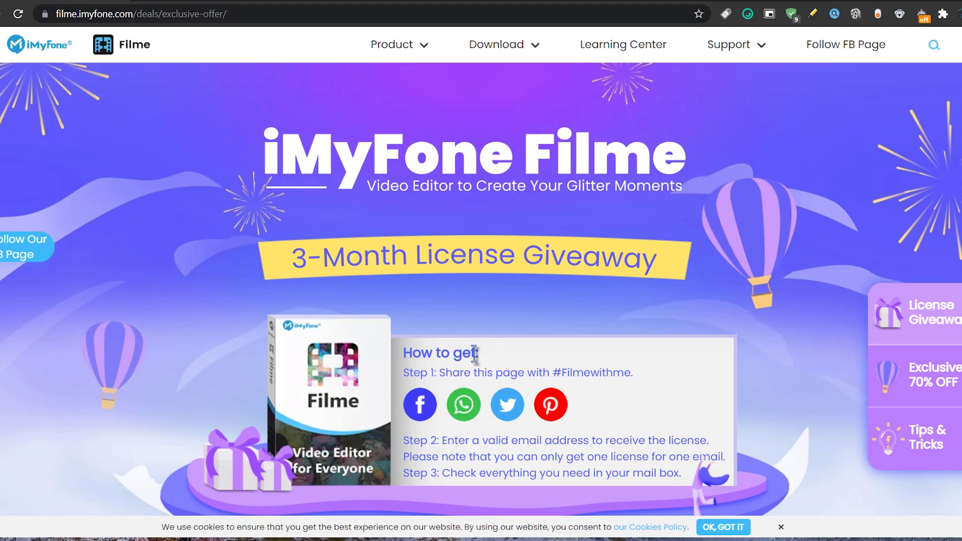
Examine the 3-month license giveaway instructions and the 1-year license offer on the iMyFone Filme exclusive offer page.
{"action": "scroll", "coordinate": [476, 357], "scroll_direction": "down", "scroll_amount": 3}
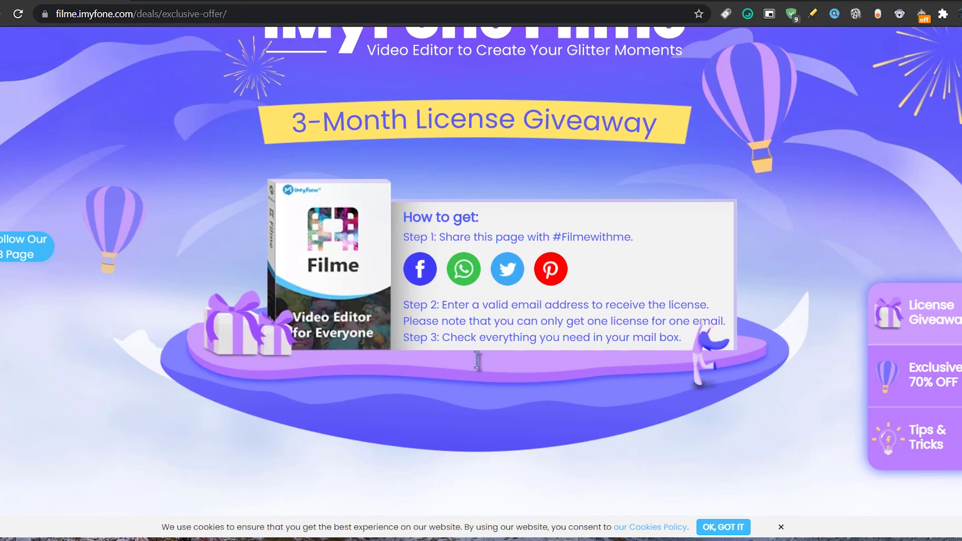
{"action": "scroll", "coordinate": [477, 358], "scroll_direction": "down", "scroll_amount": 8}
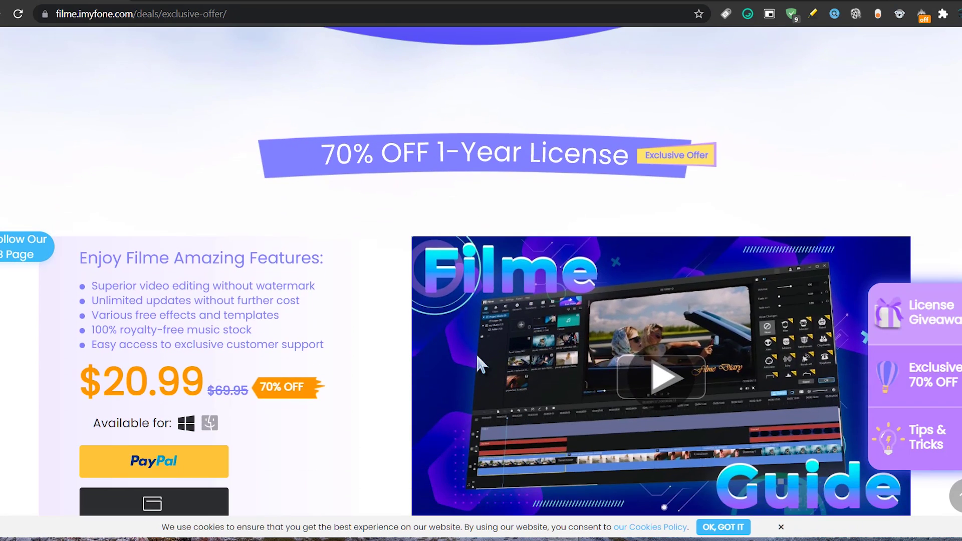